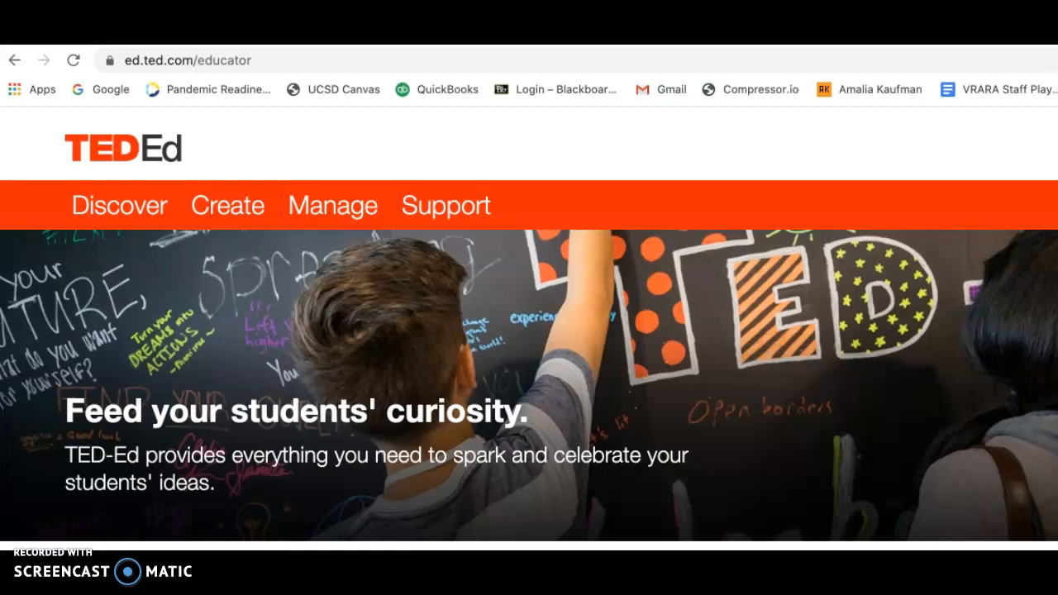
- Start creating a new video-based lesson and search the available videos for "resilience"
click(225, 207)
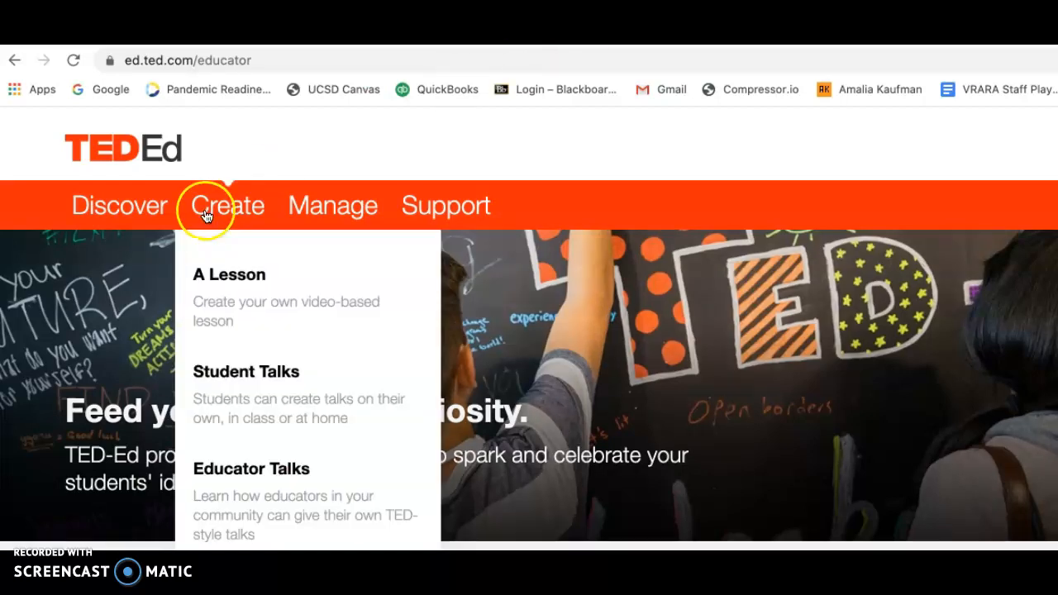
click(233, 279)
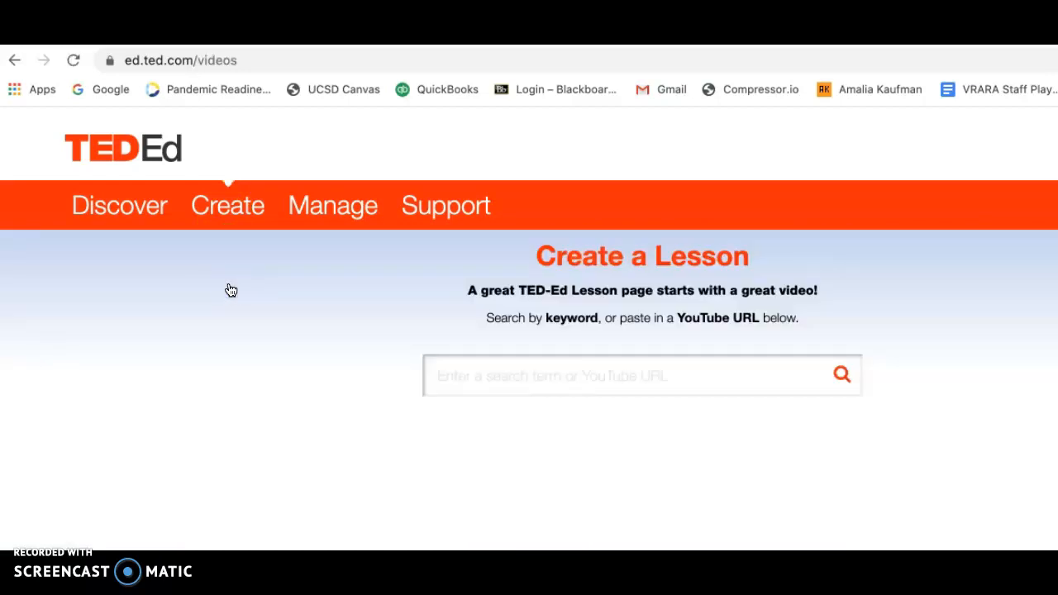
click(475, 373)
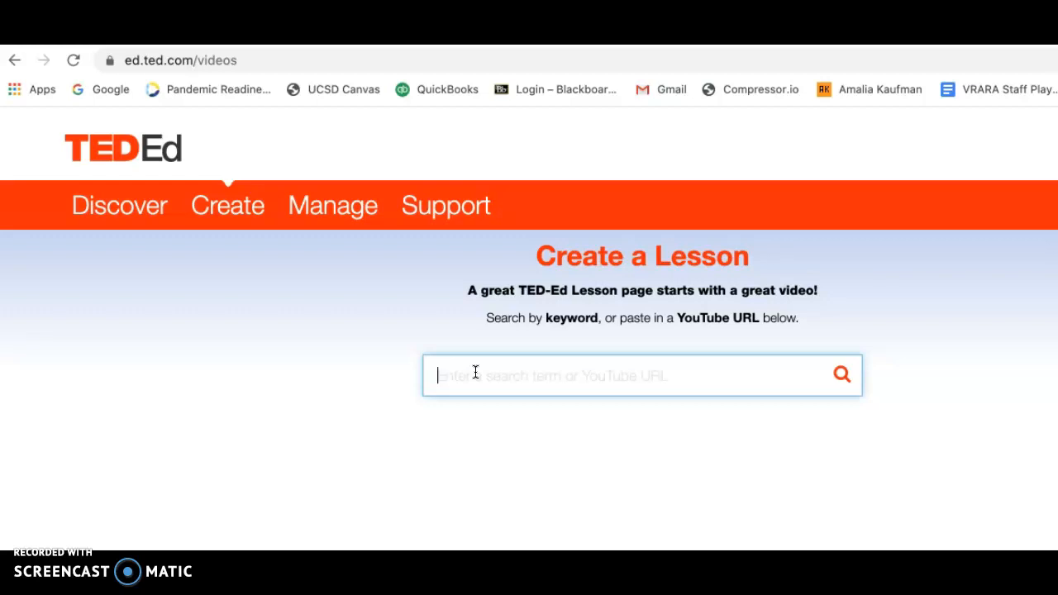
text(resilience)
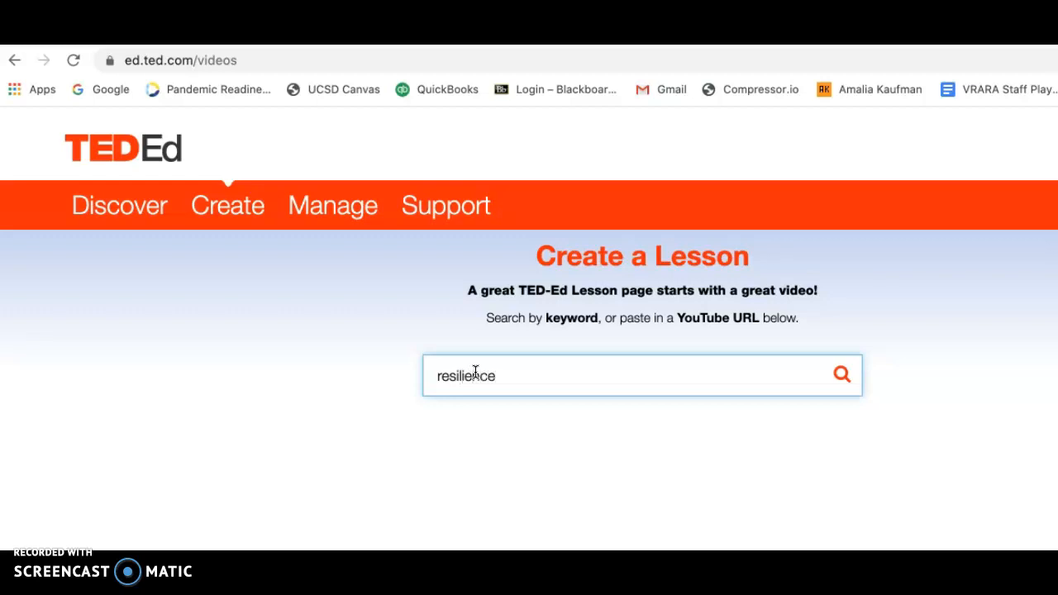
key(Return)
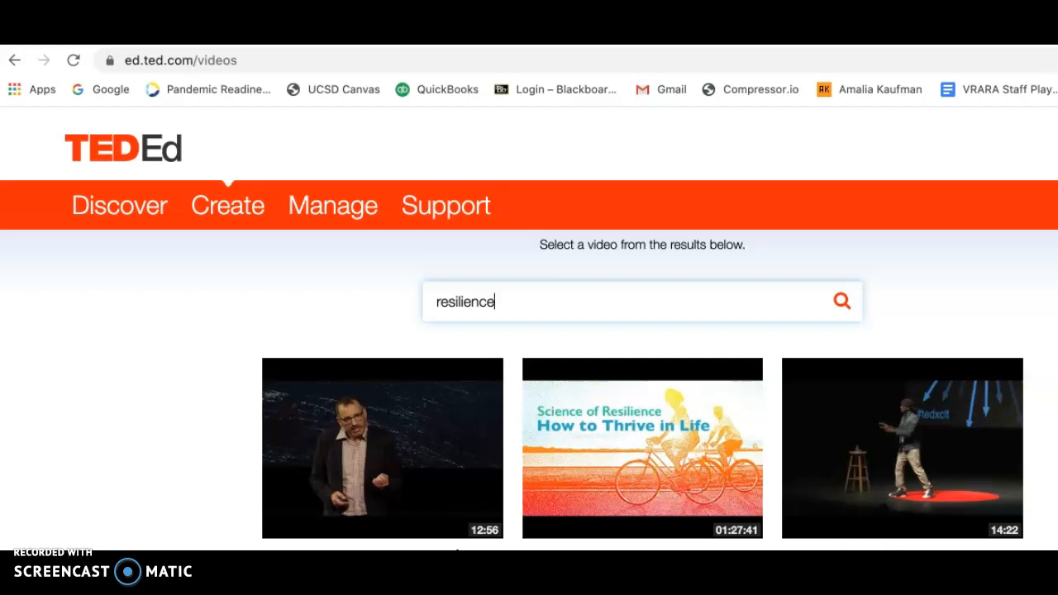
- Choose the video "Building Resilience: 5 Ways to a Better Life" from the results and continue to the lesson editor
click(1037, 549)
double_click(1044, 540)
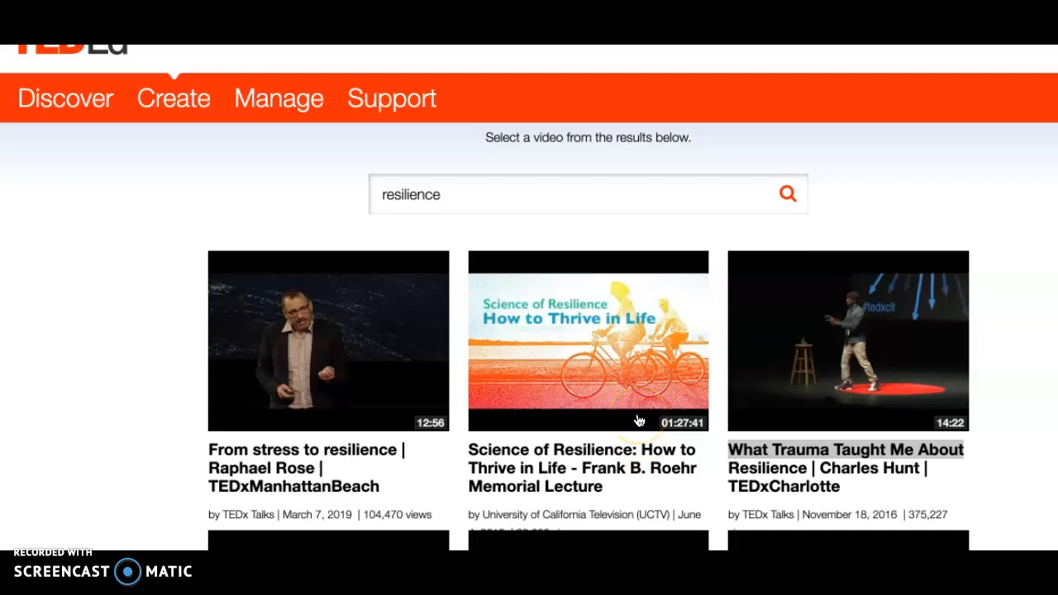
scroll(589, 372, down, 3)
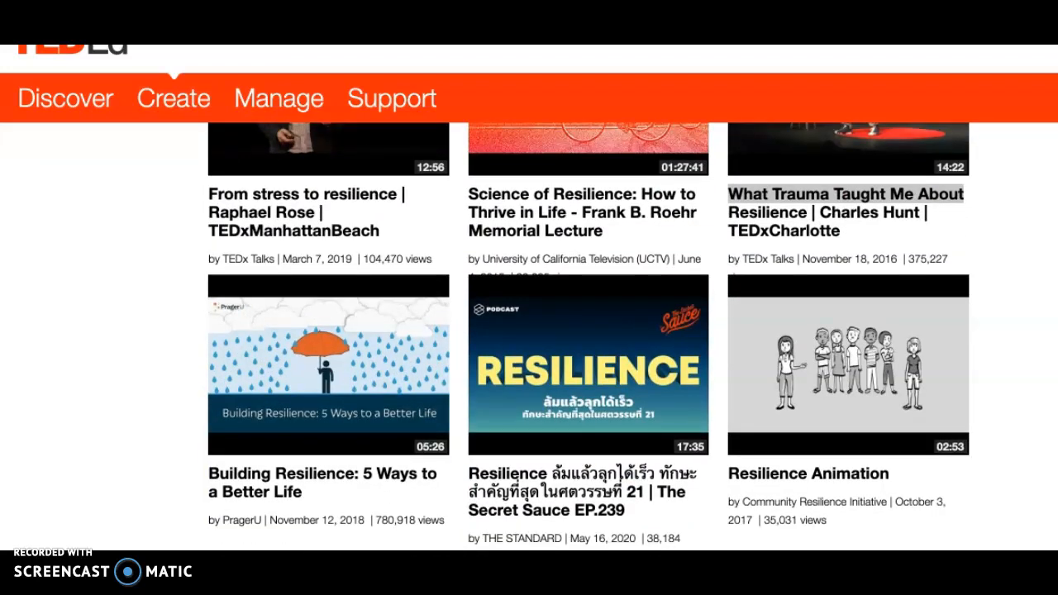
scroll(588, 334, down, 1)
scroll(588, 335, up, 1)
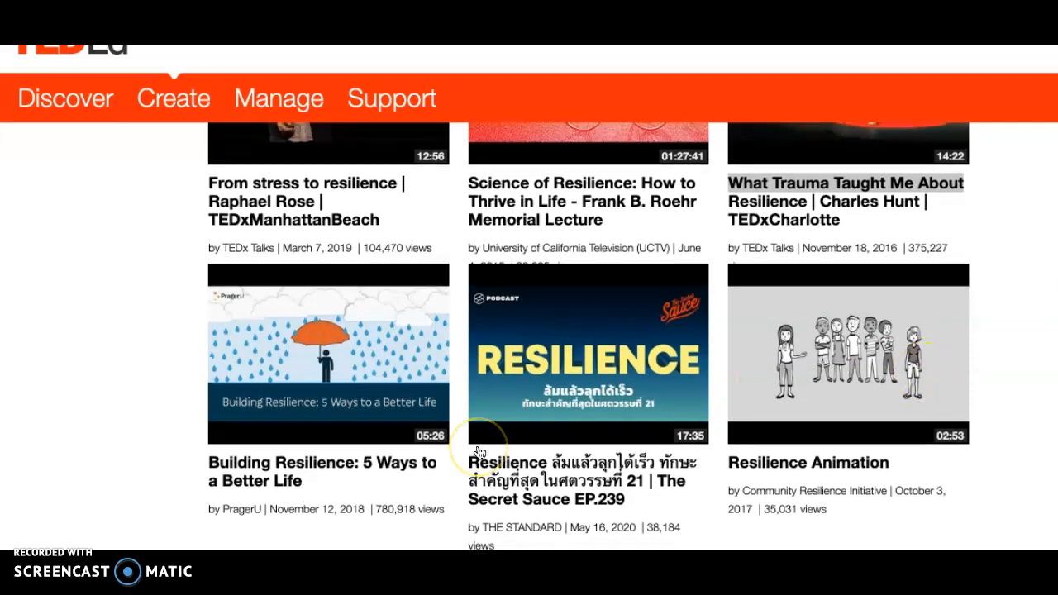
click(415, 454)
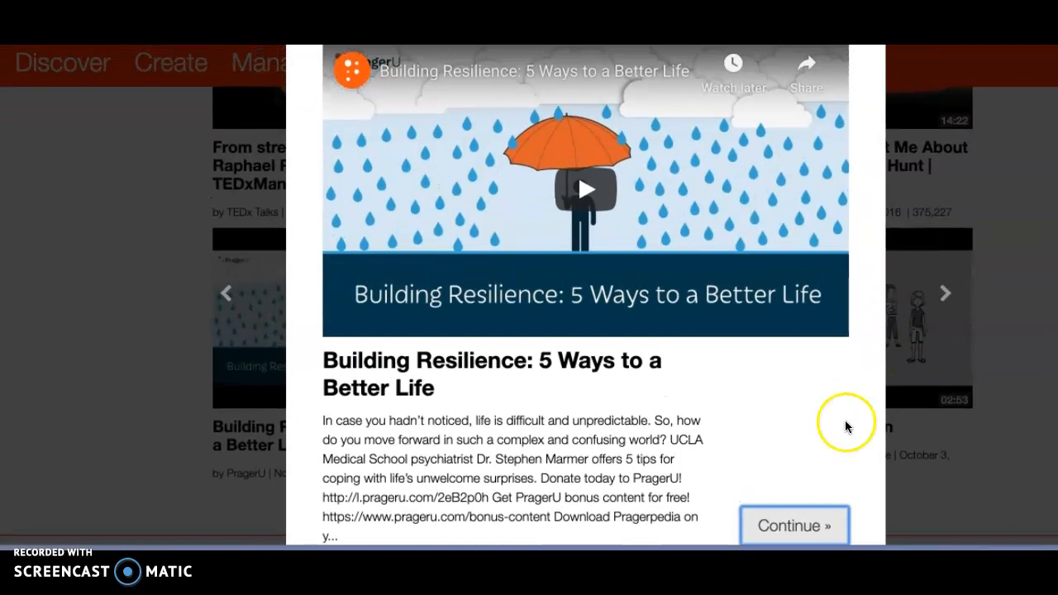
click(793, 527)
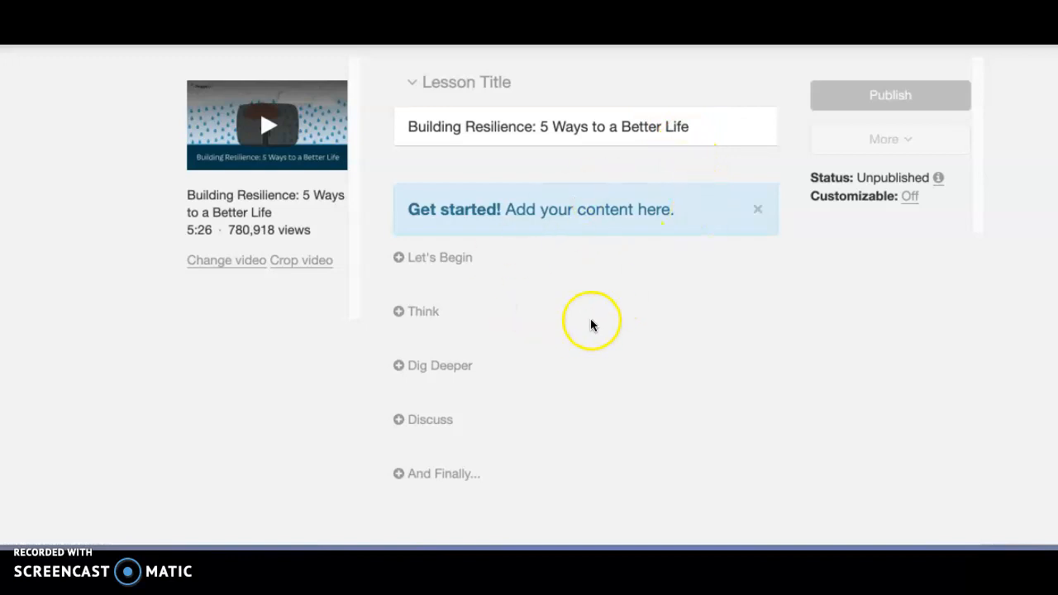
- Add the introduction "The importance of resilience" to the Let's Begin section and save it
click(405, 263)
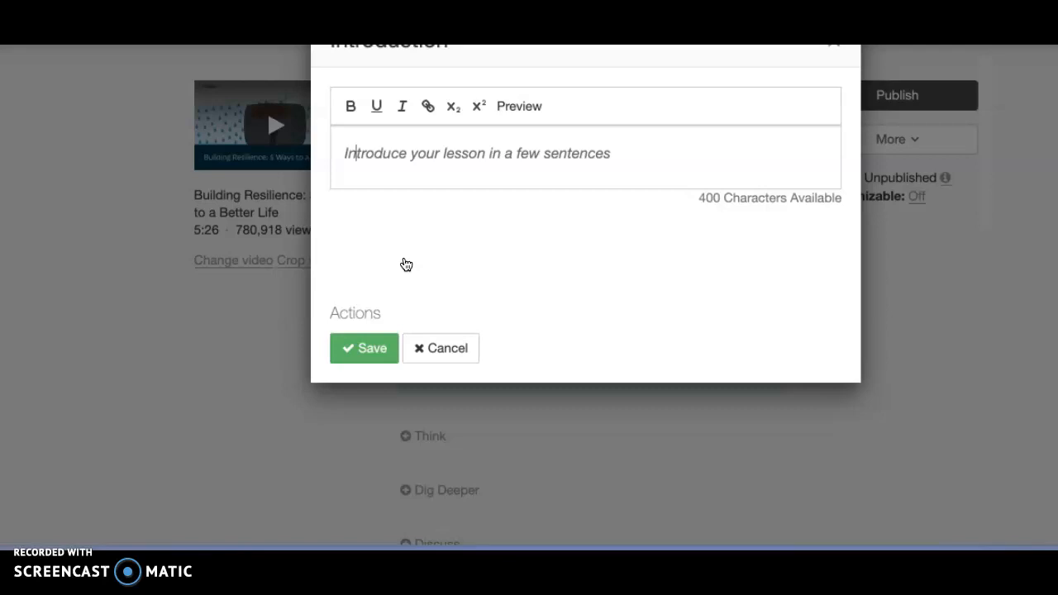
text(Y)
key(BackSpace)
text(The imp)
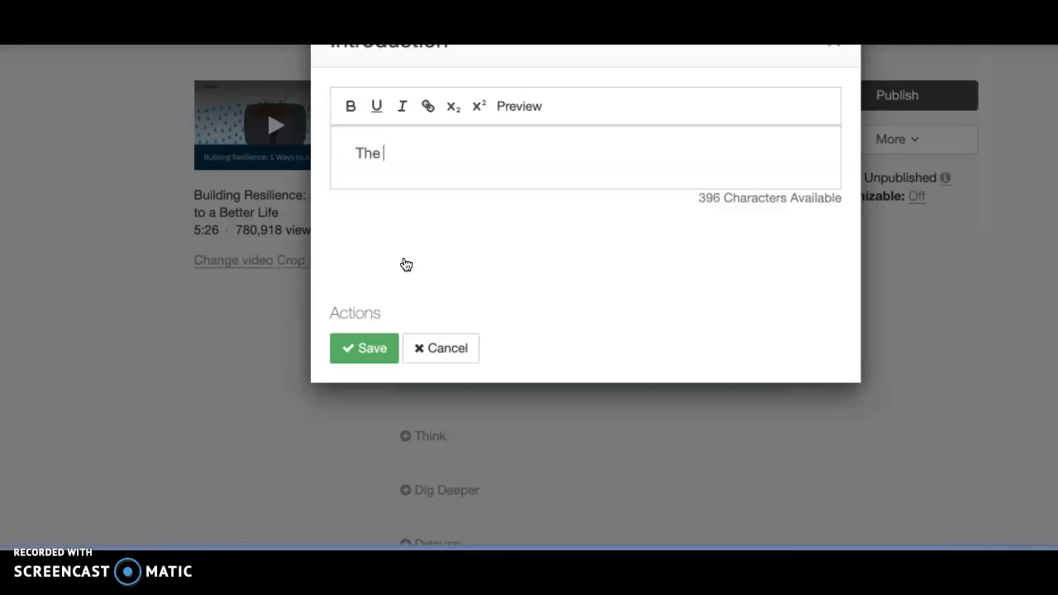
text(ortance of resilibence)
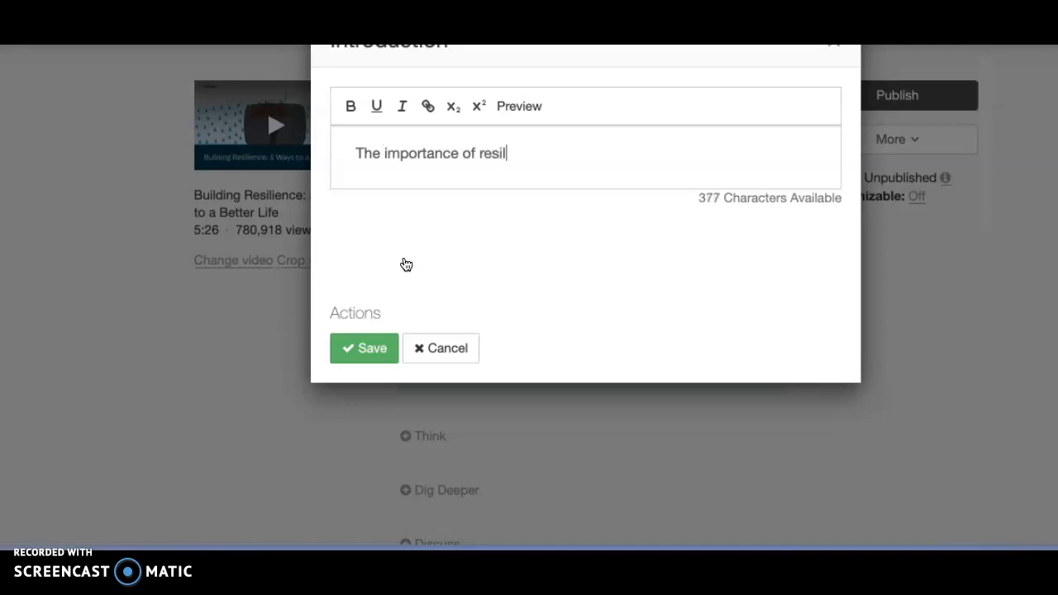
key(BackSpace)
key(BackSpace)
key(BackSpace)
key(BackSpace)
key(BackSpace)
key(BackSpace)
key(BackSpace)
text(in e)
key(BackSpace)
key(BackSpace)
key(BackSpace)
key(BackSpace)
key(BackSpace)
text(ilience)
click(374, 348)
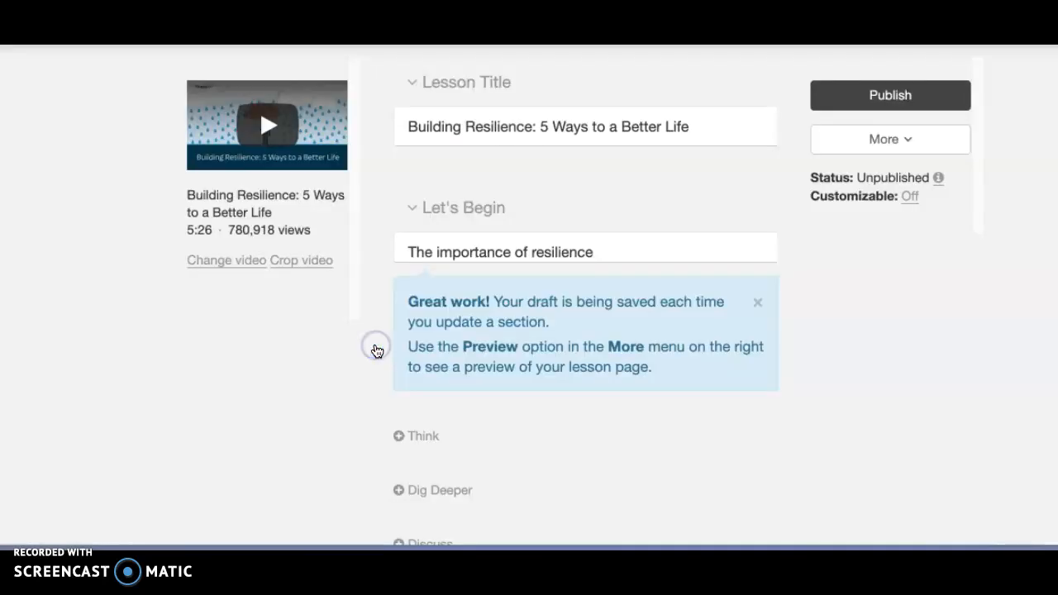
- Add the open answer Think question "Think about a time in your life when you had to be resilient? What did you learn from that experience?"
click(420, 439)
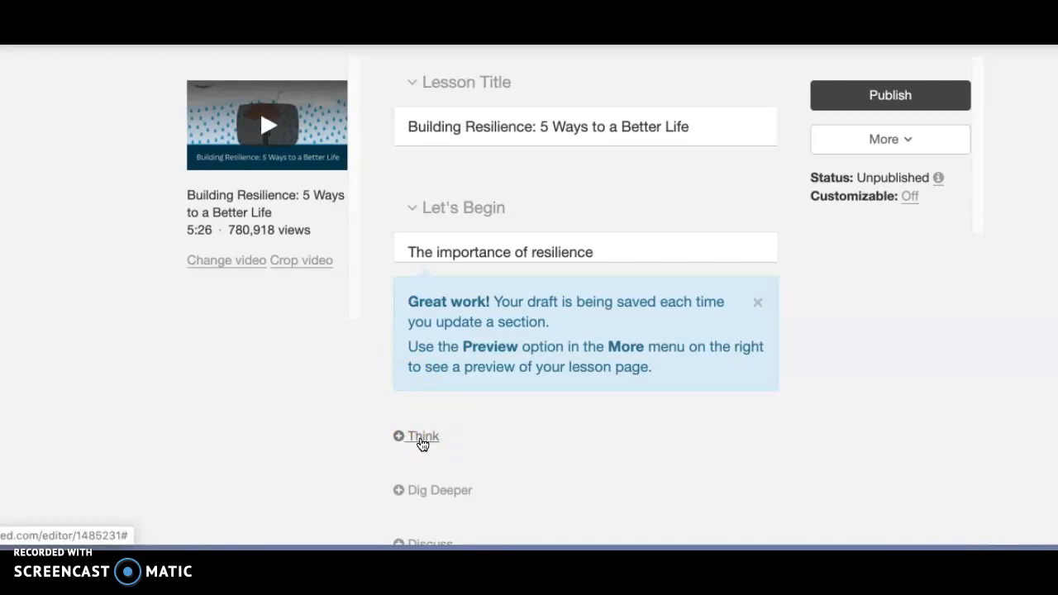
click(421, 438)
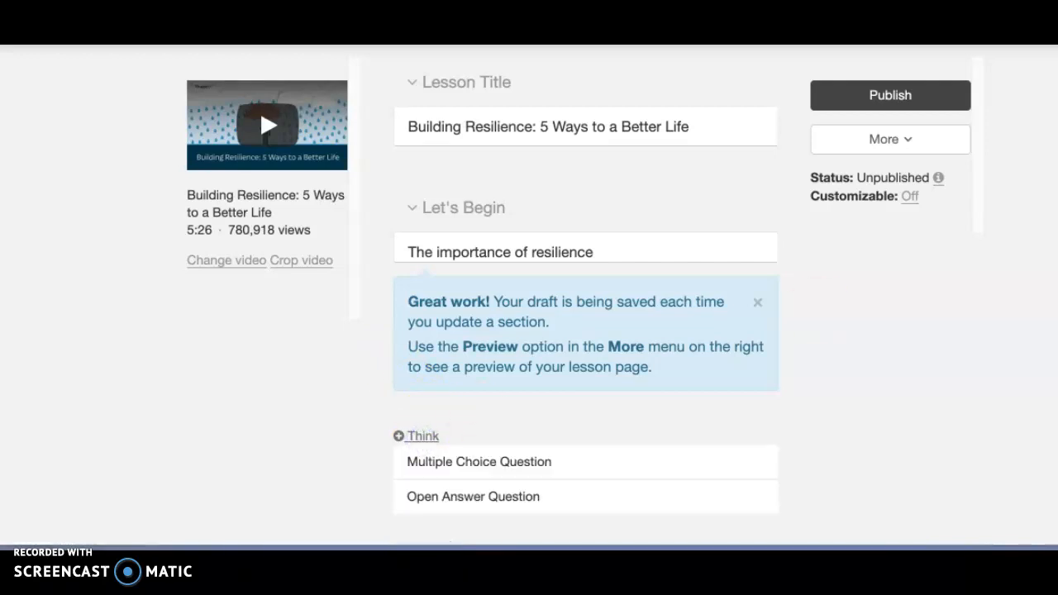
scroll(529, 295, down, 1)
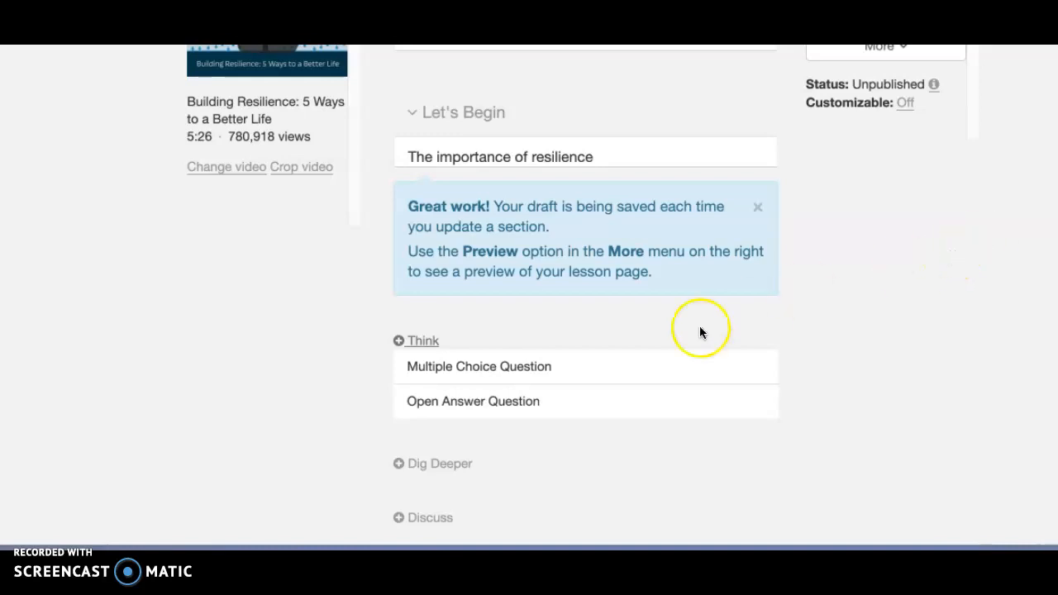
click(514, 405)
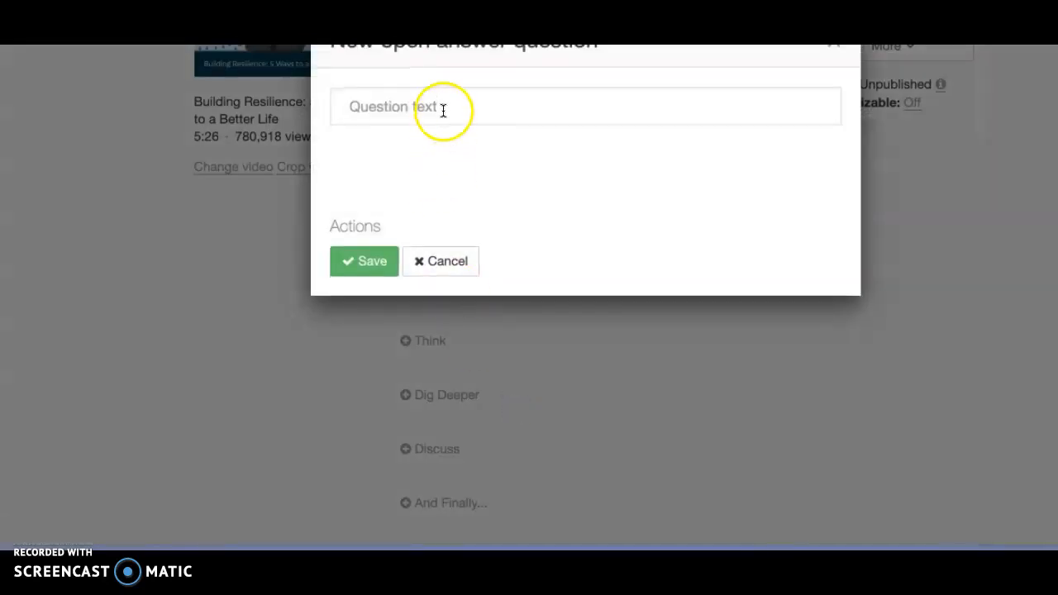
click(443, 114)
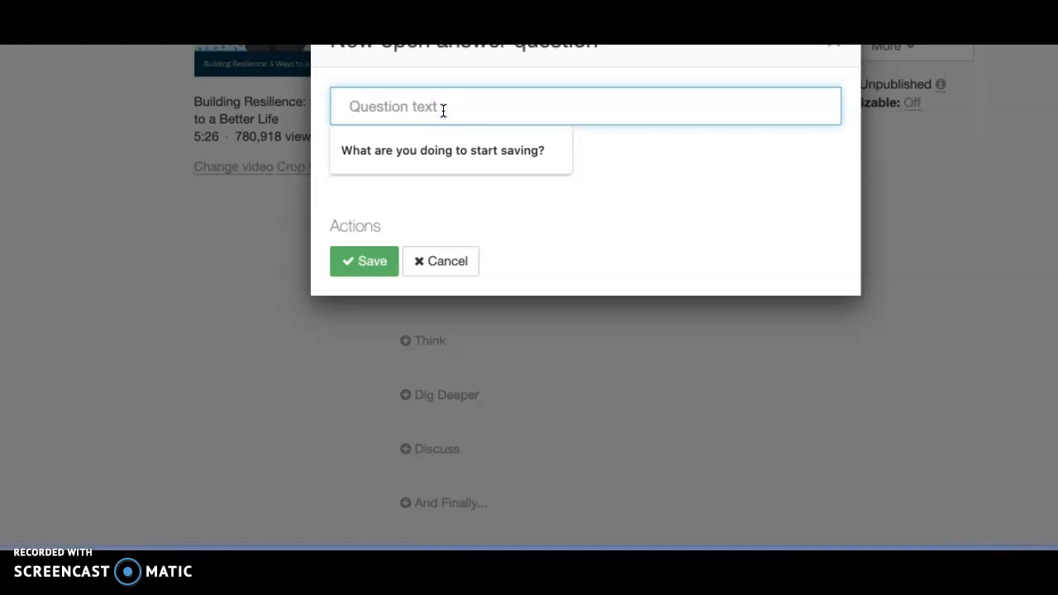
text(Think)
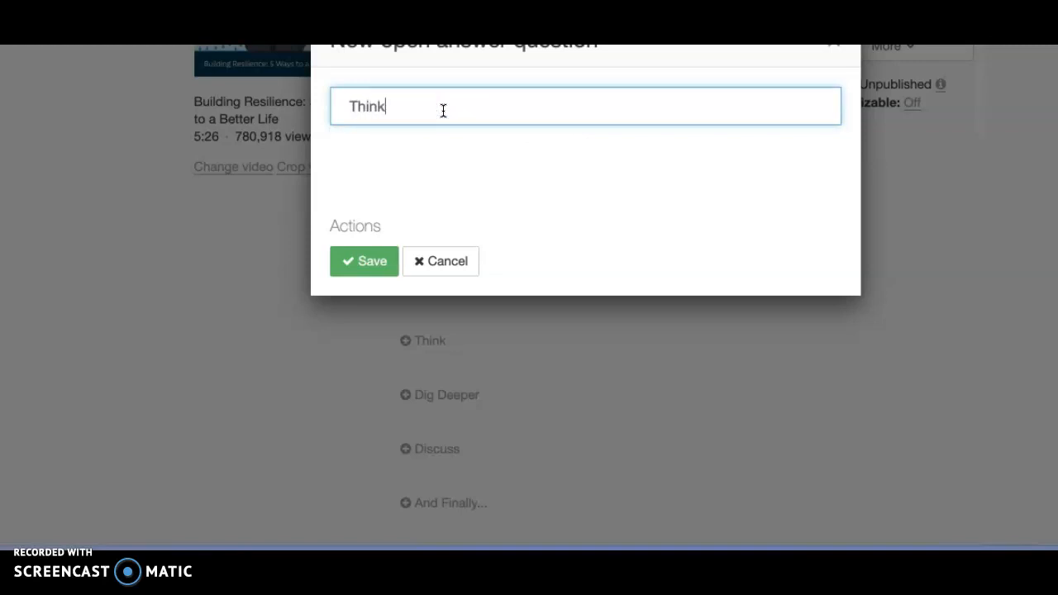
text( about a time in your life wh)
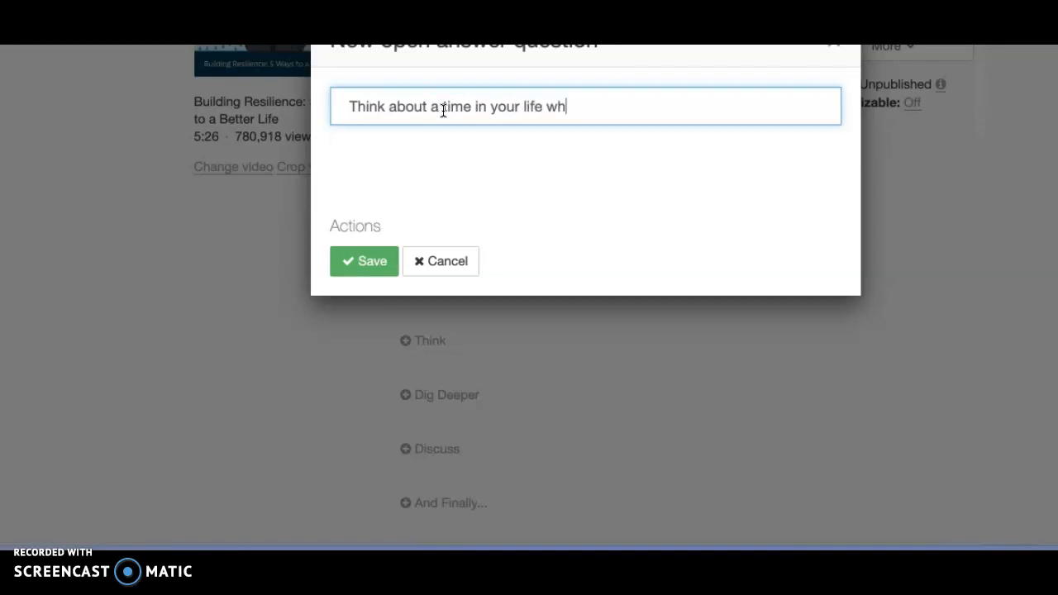
text(en you had to be)
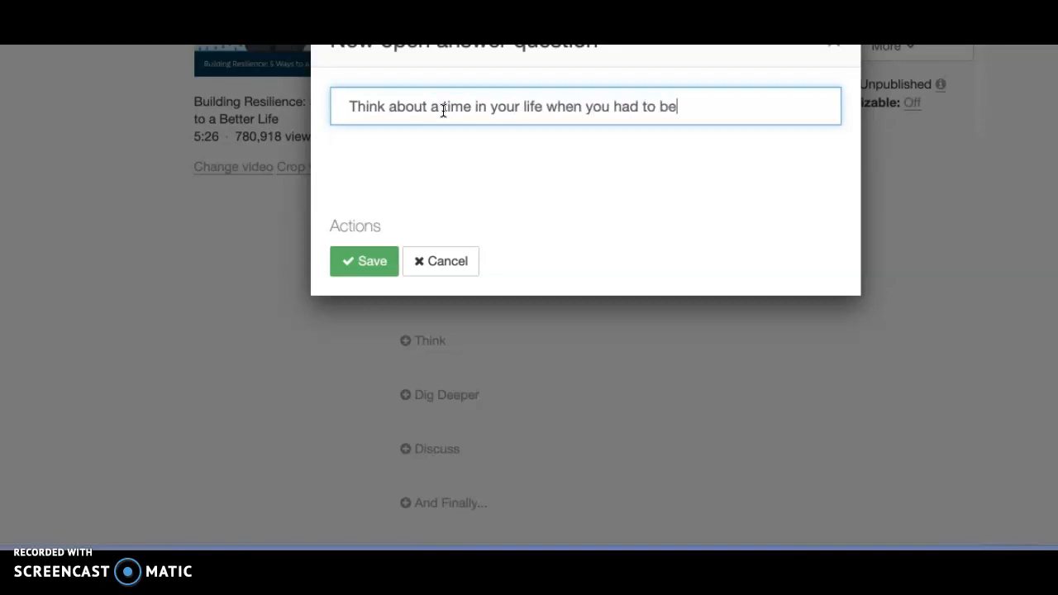
text( resilient? W)
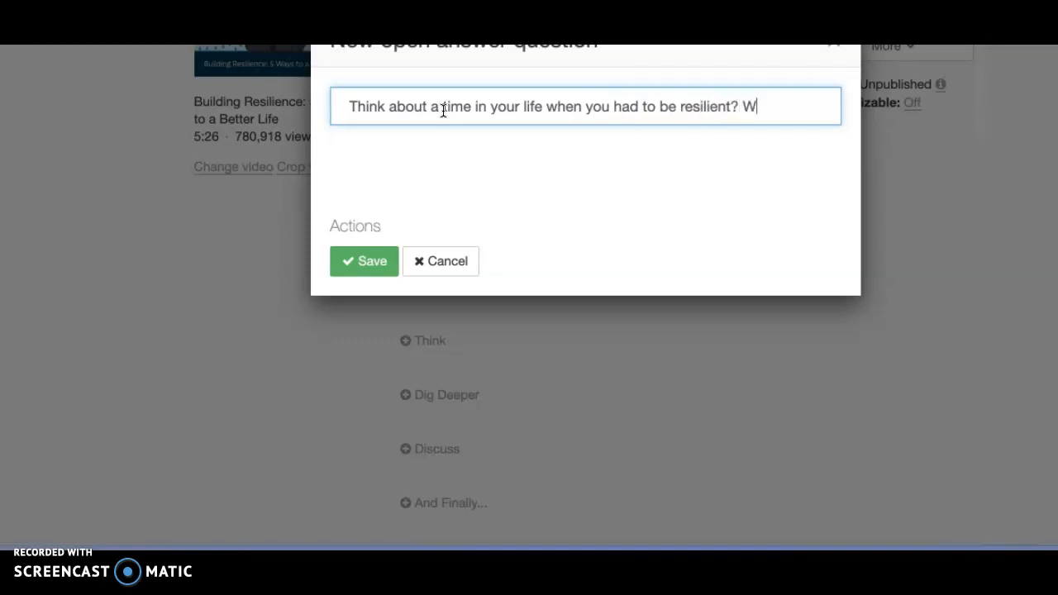
text(hat did you)
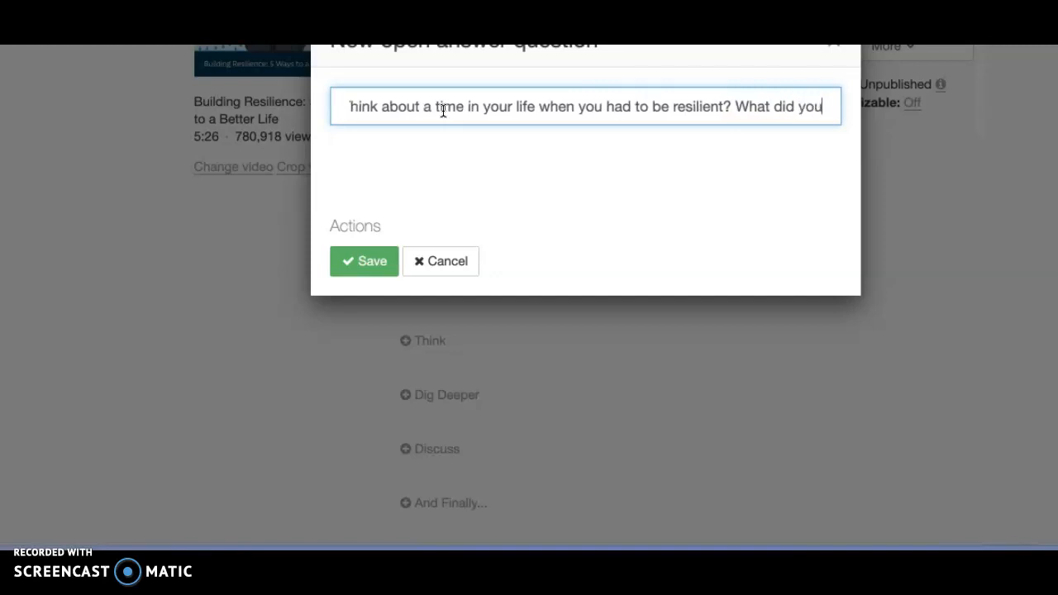
text( learn from)
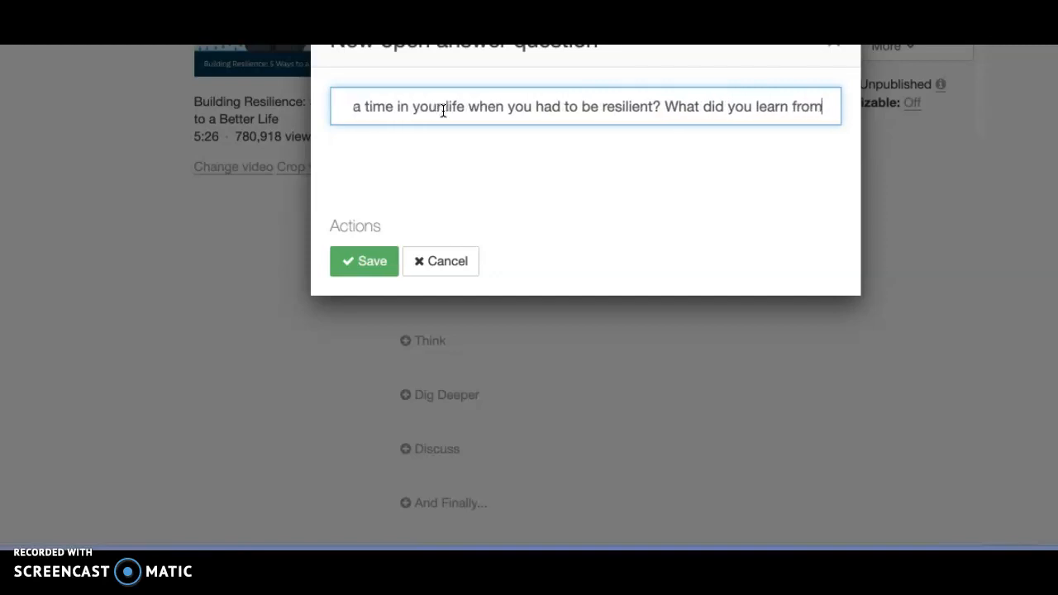
text( that experience?)
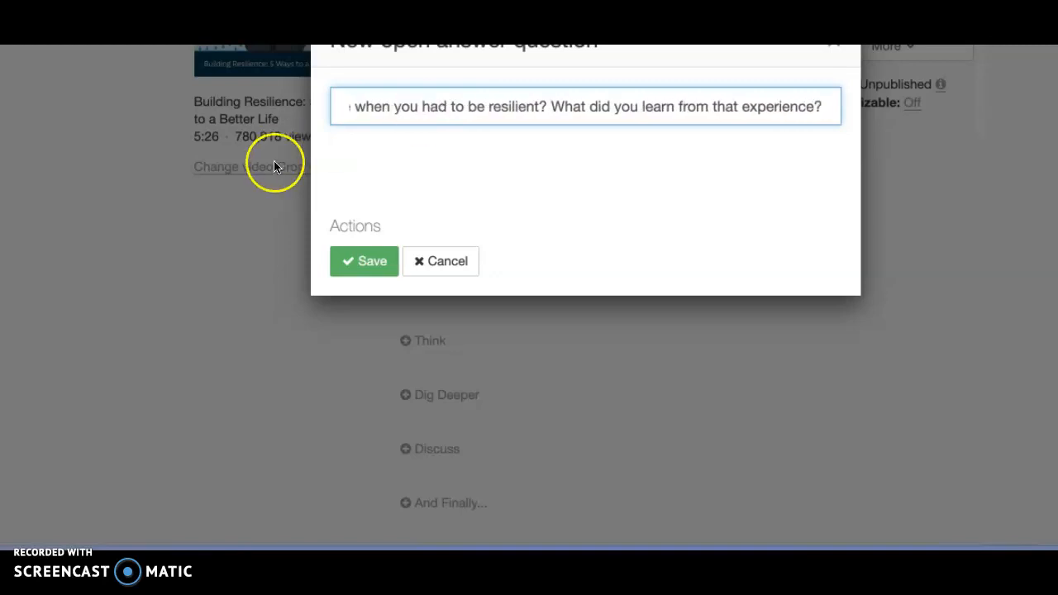
click(366, 260)
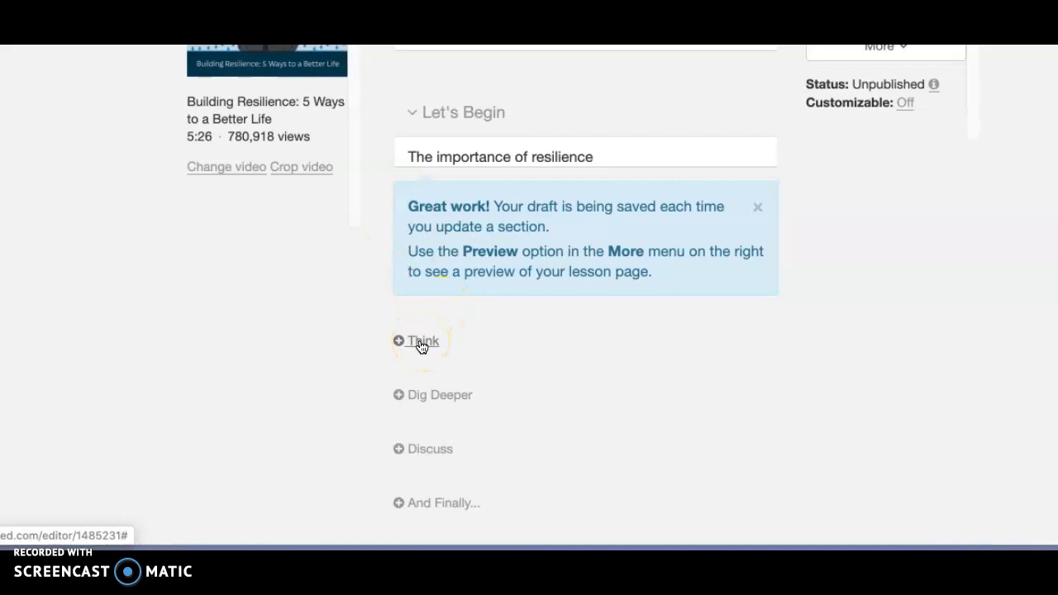
- Add the supplemental text "Add more info here" to the Dig Deeper section and save it
click(427, 396)
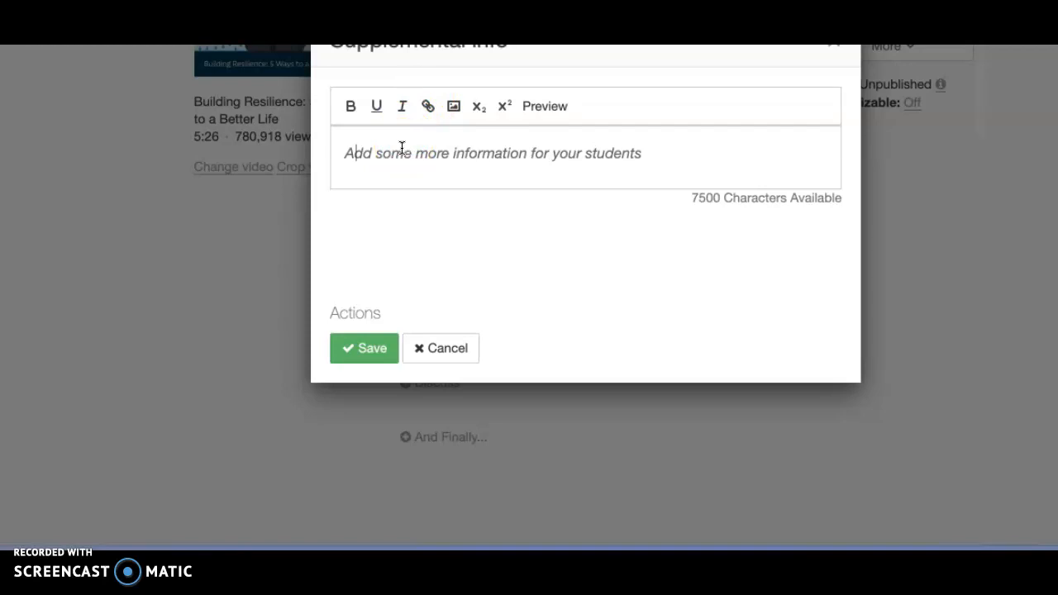
text(Add mo)
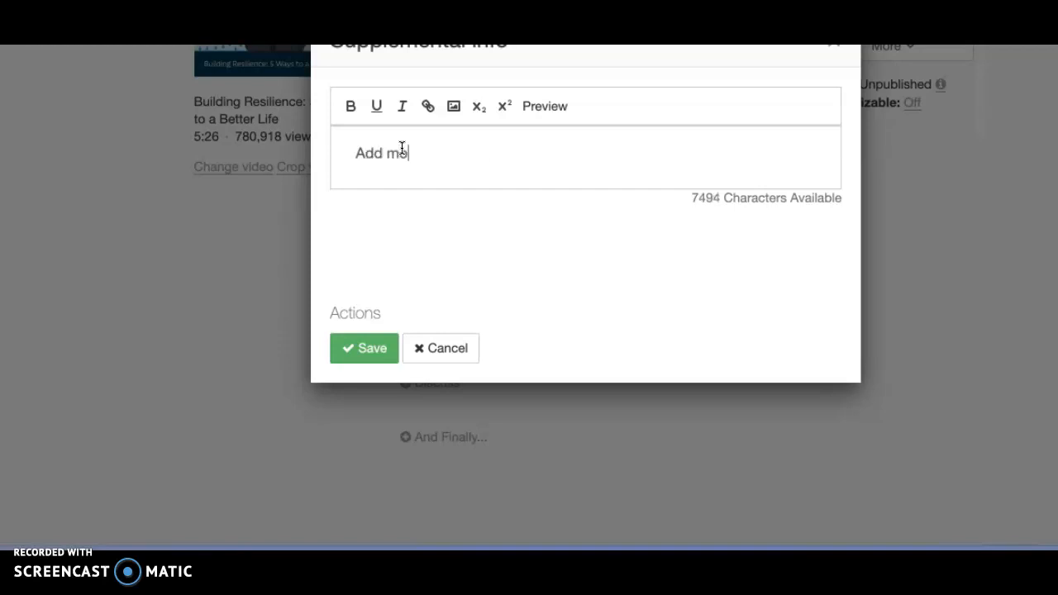
text(re info here)
click(369, 350)
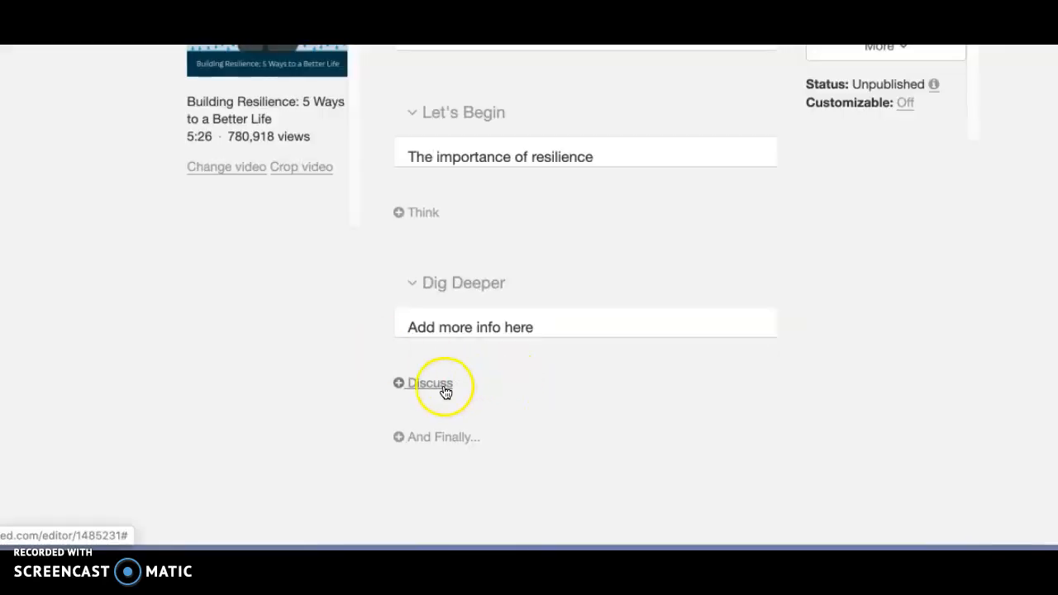
- Add and save a Discuss prompt reading "Name three moments in time when resiliency was critical to your life?"
click(442, 385)
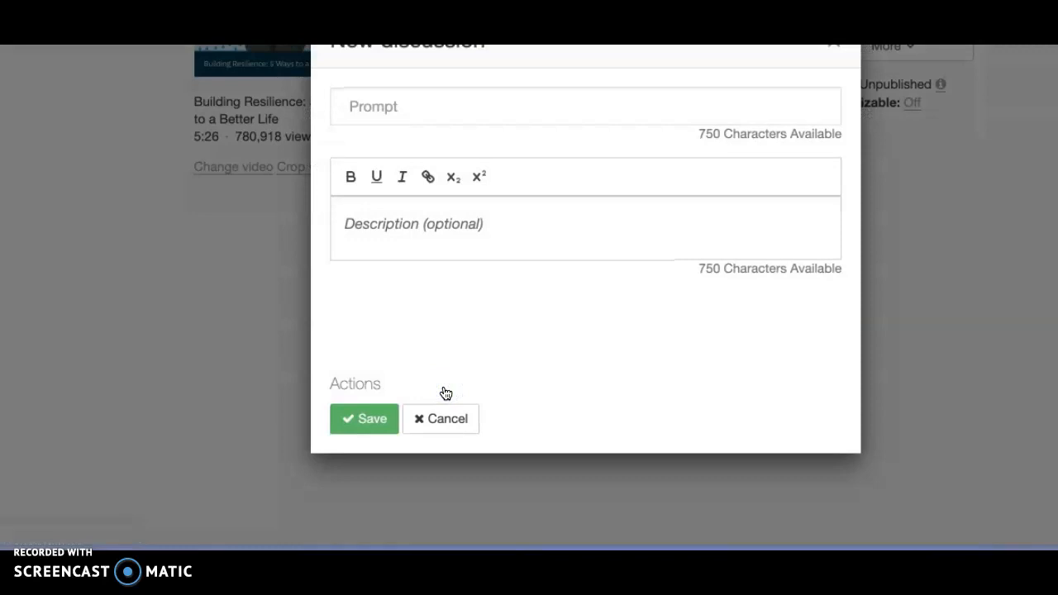
click(426, 108)
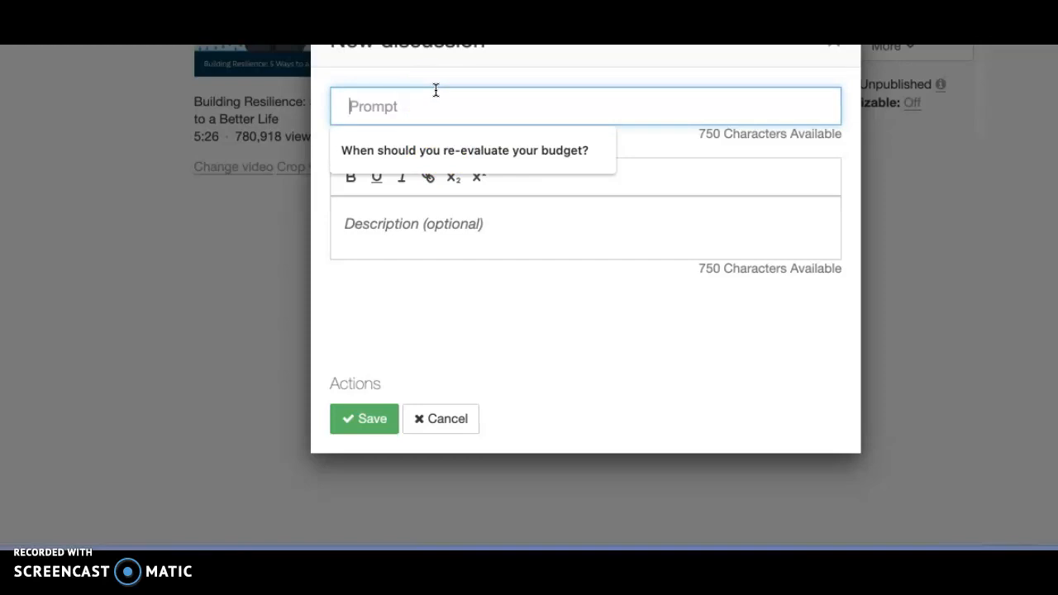
text(Name three moments in time wshen resiliency was critical to your life?)
click(560, 107)
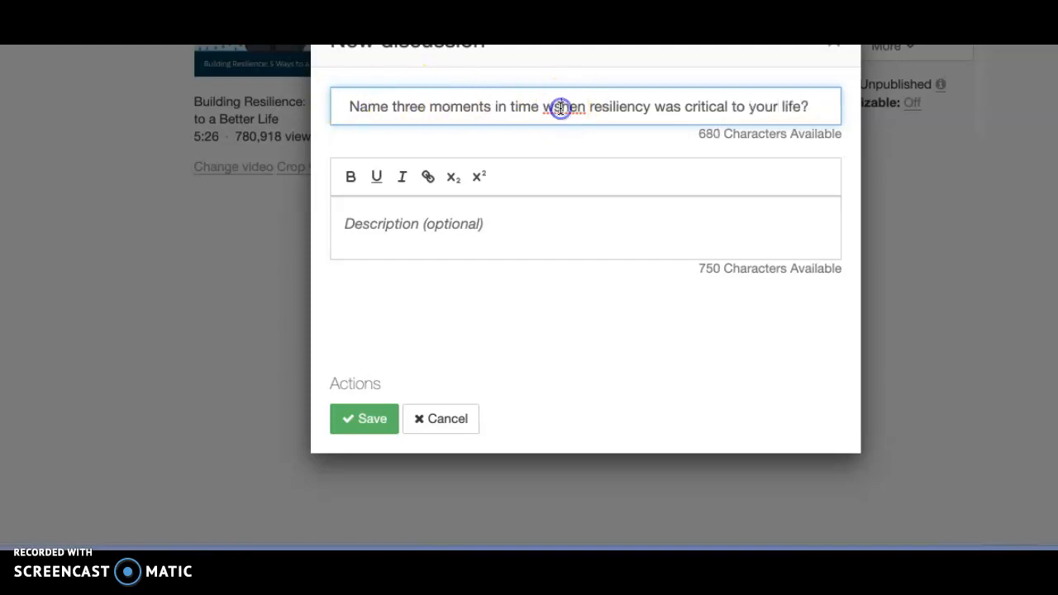
key(BackSpace)
click(374, 418)
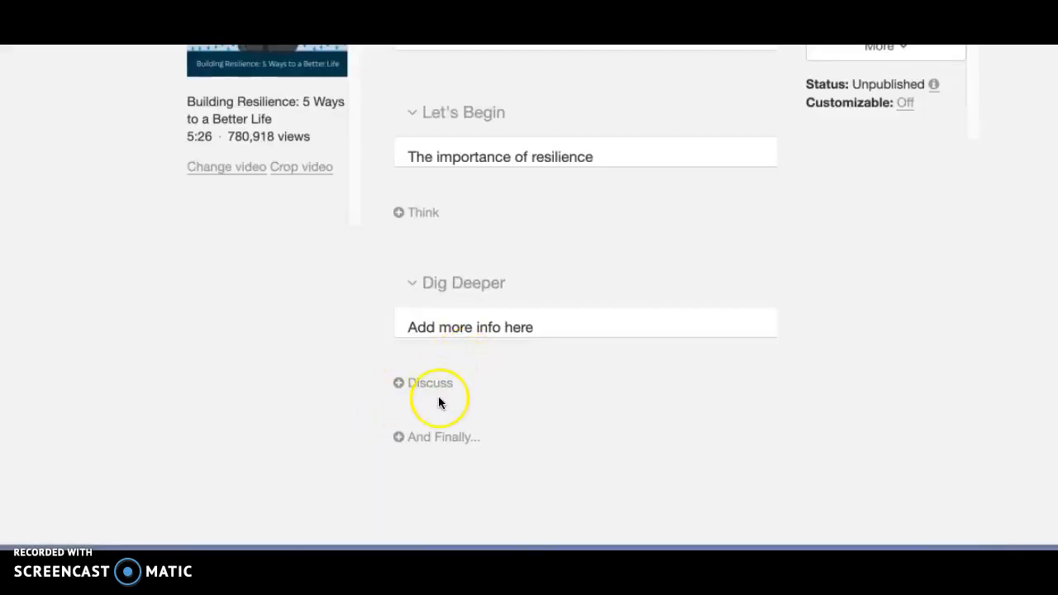
- Add and save the And Finally closing text "We all know how important resiliency is - thank you for sharing these moments of your life."
click(438, 437)
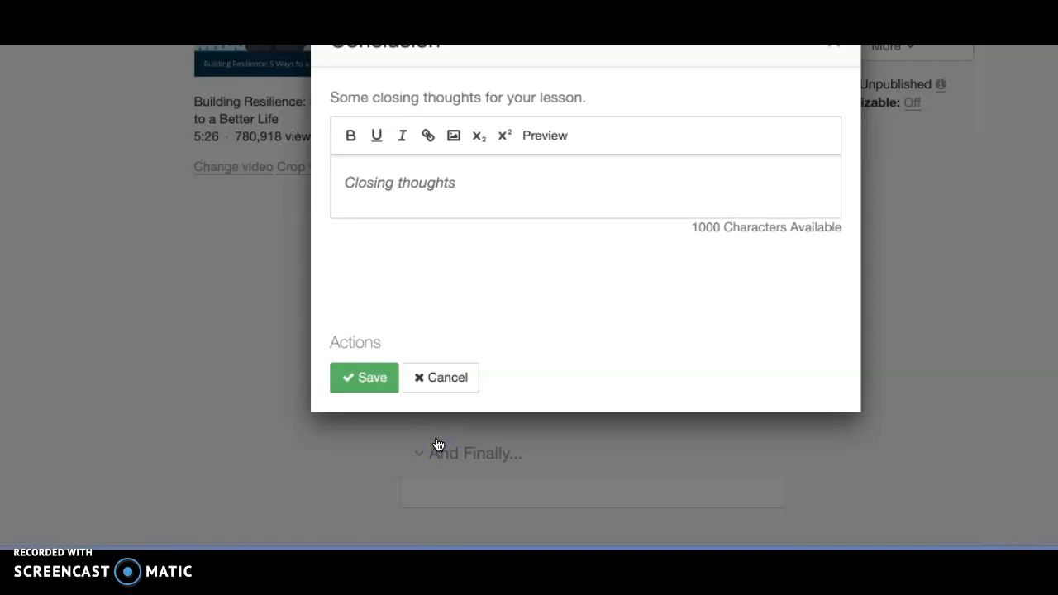
click(505, 188)
text(We al)
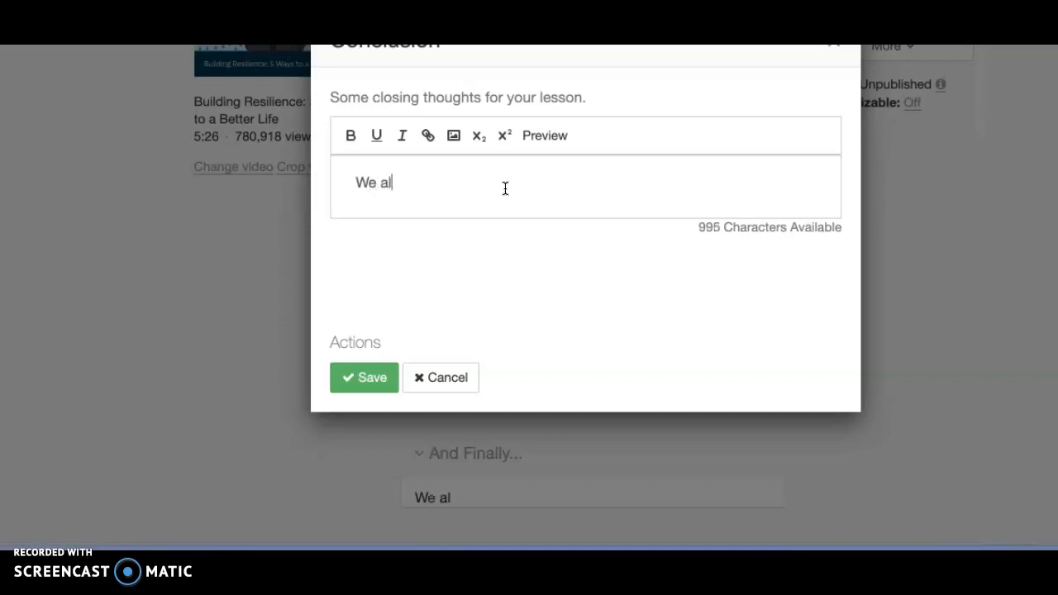
text(l know how i)
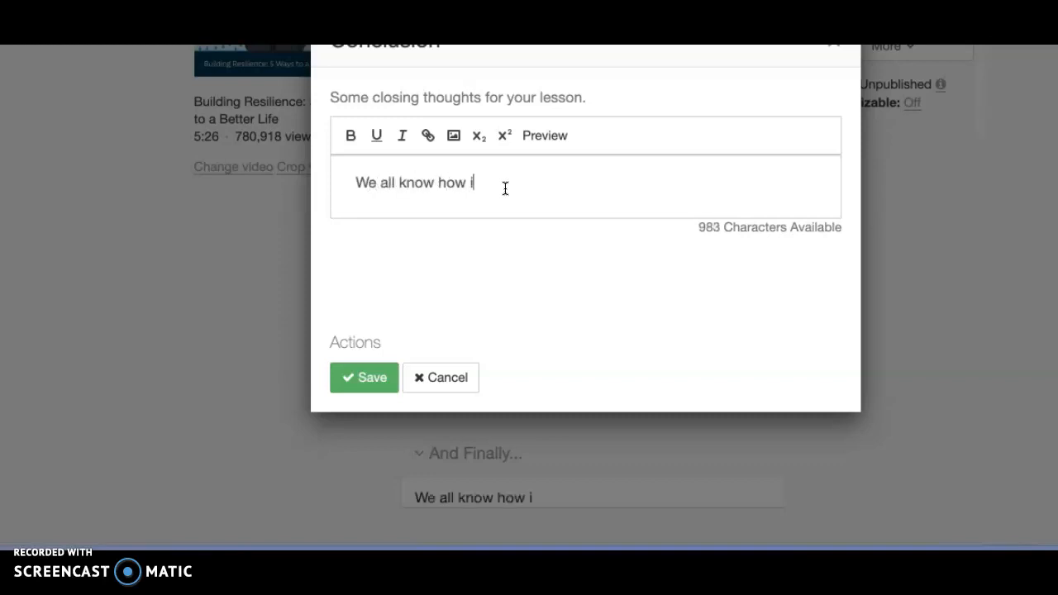
text(mportant )
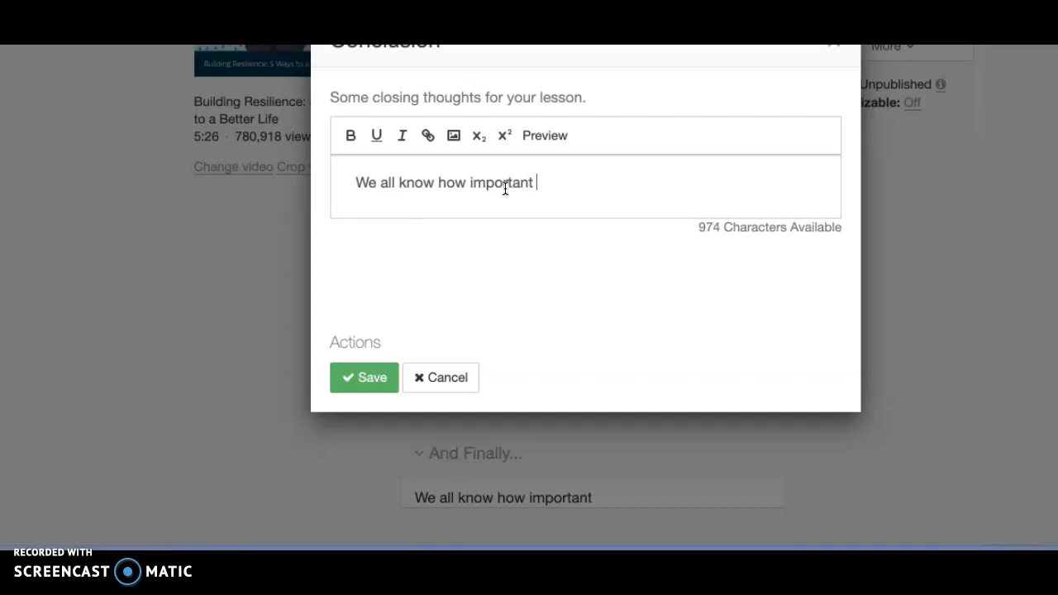
text(resiliency )
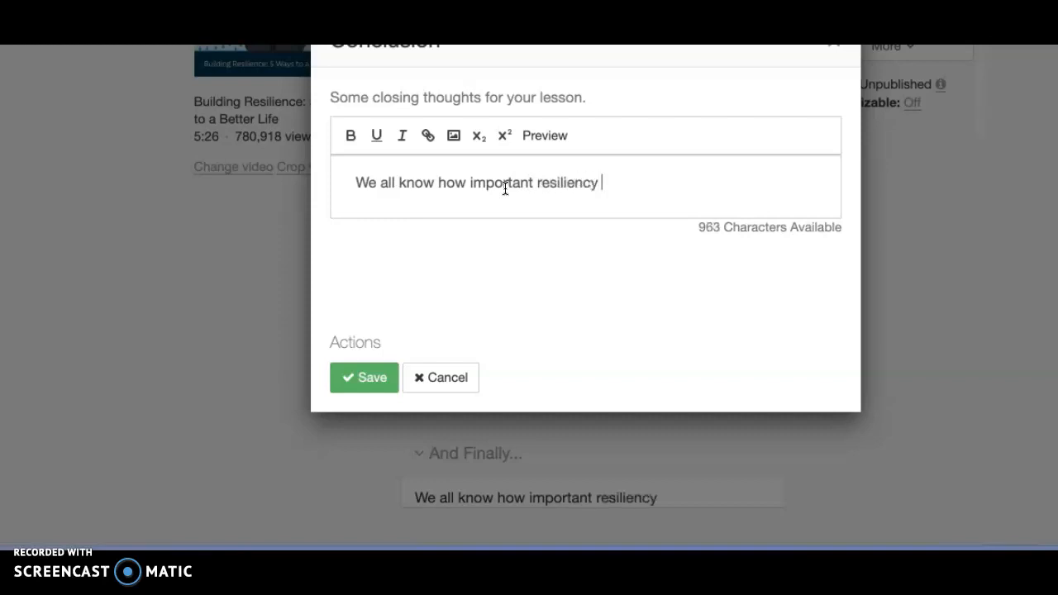
text(is - thank you for)
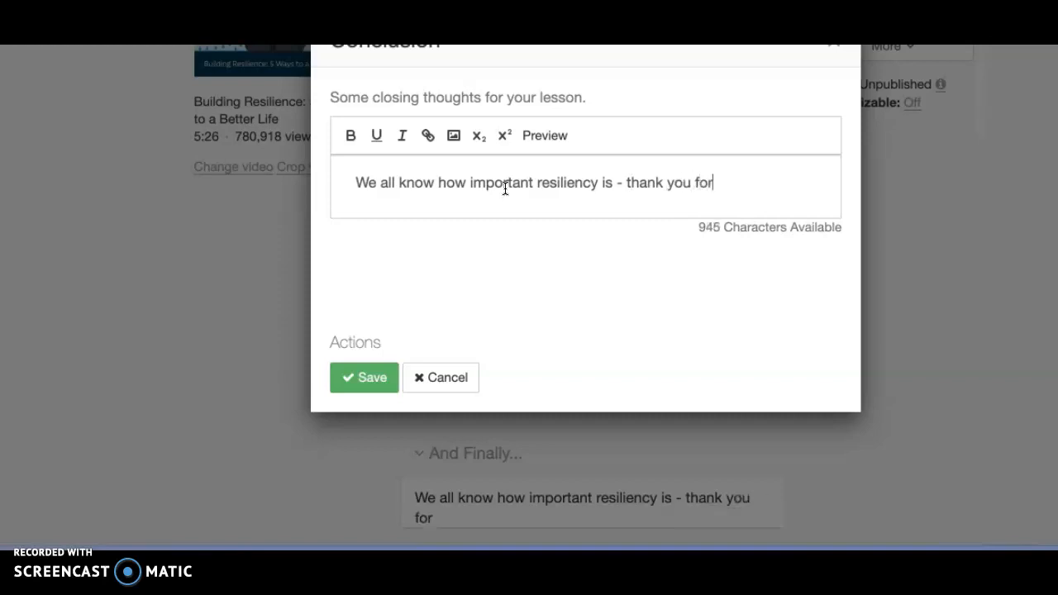
text( sharing )
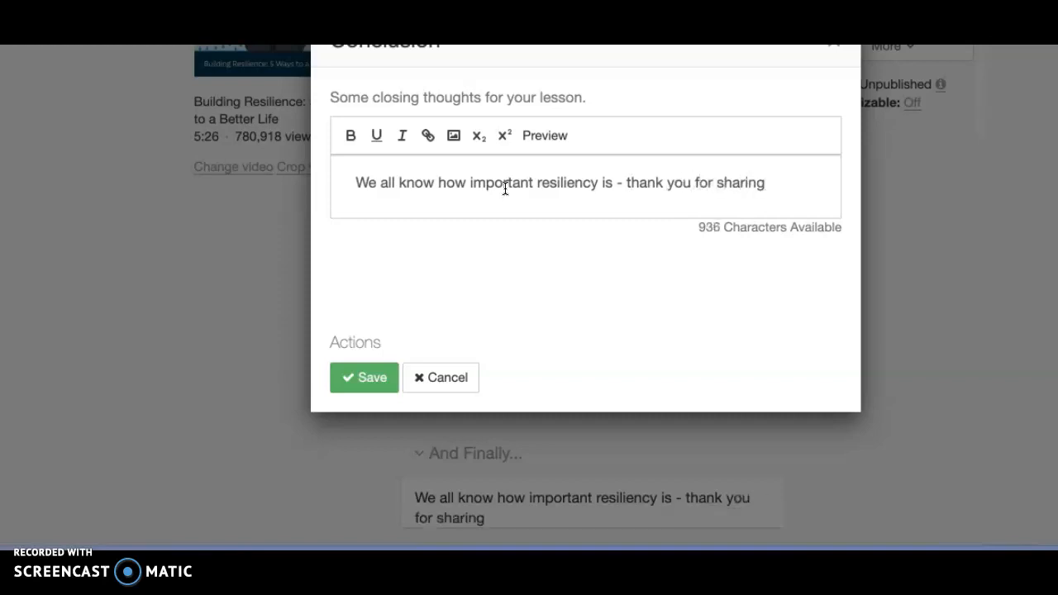
text(these moments of your)
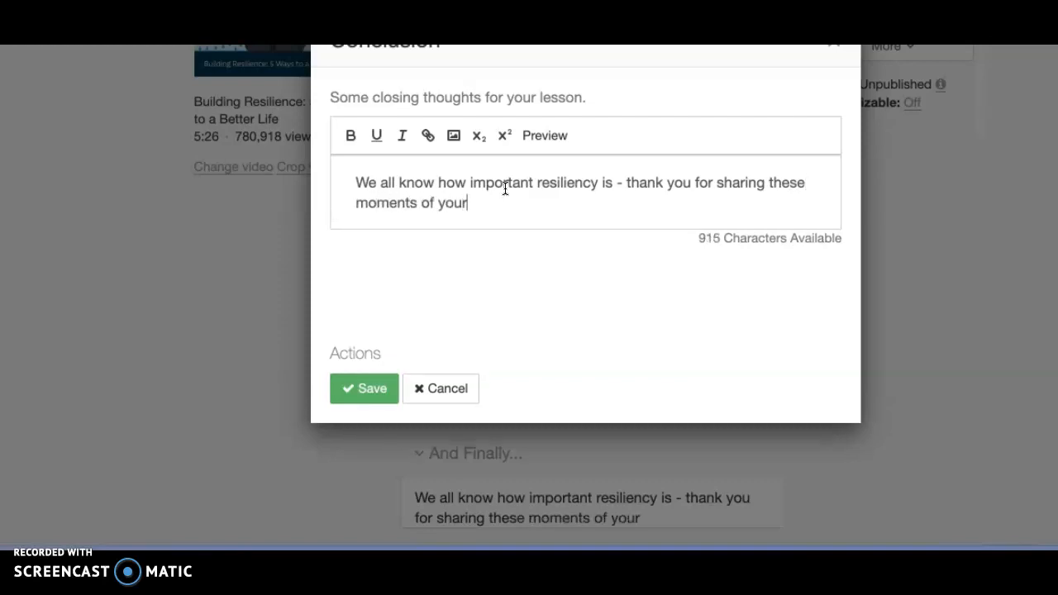
text( life.)
click(366, 387)
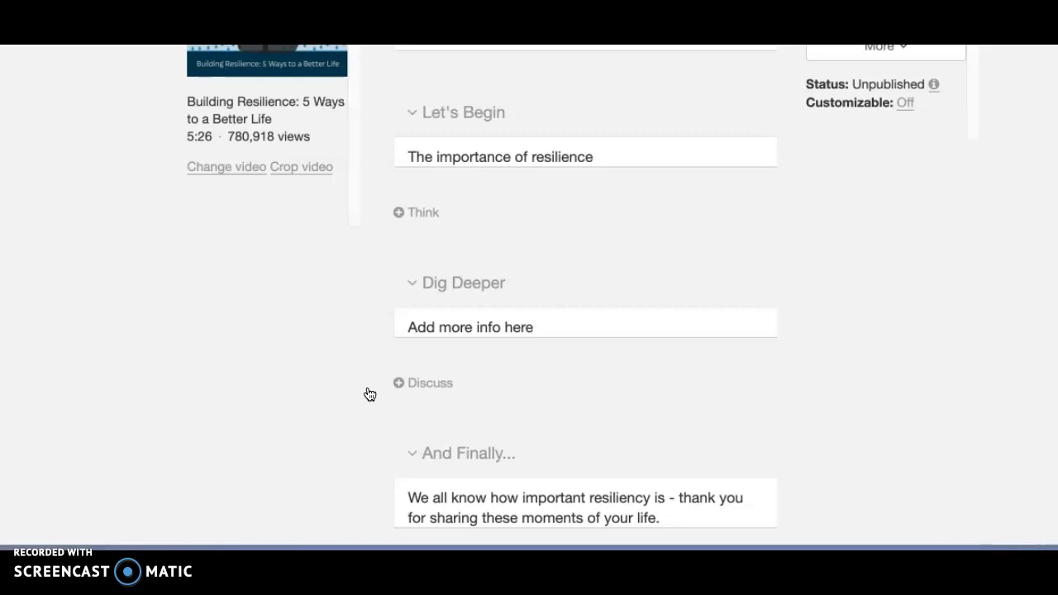
- Publish the lesson with students required to use TED-Ed accounts, and proceed to its sharing options
click(911, 210)
scroll(911, 210, down, 2)
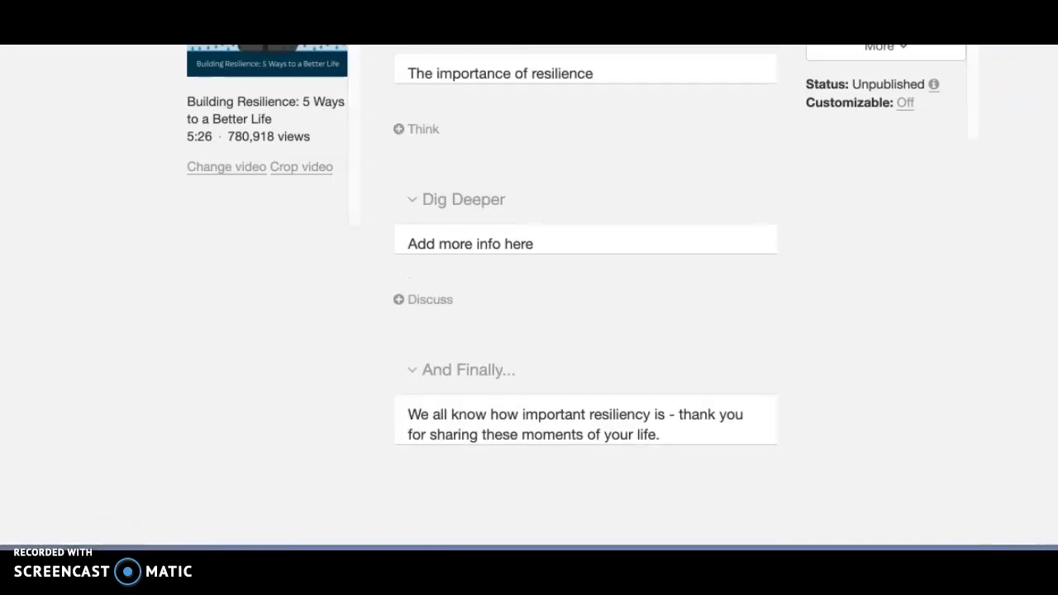
click(893, 85)
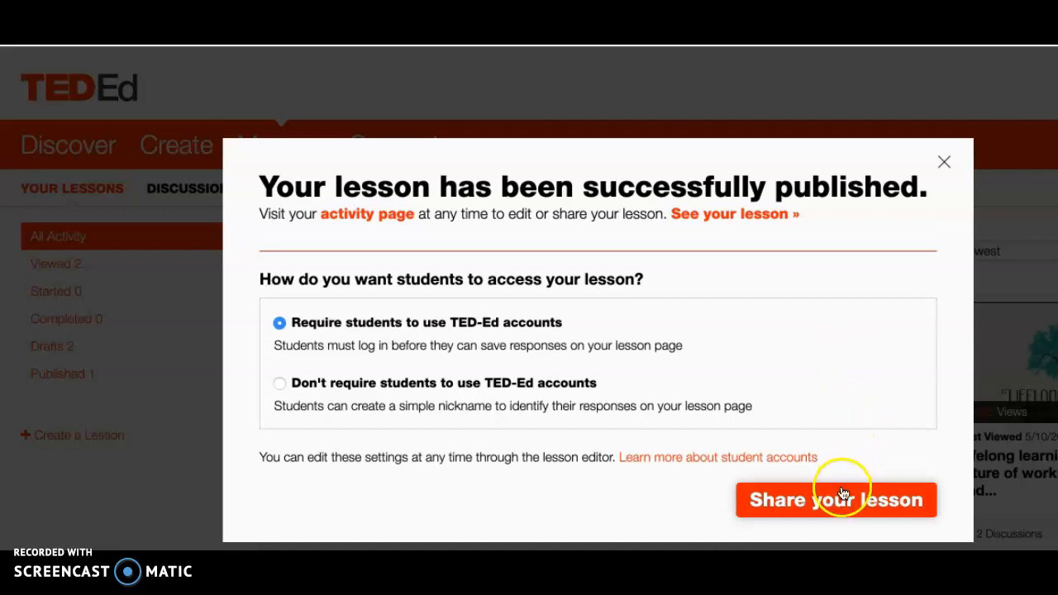
click(770, 499)
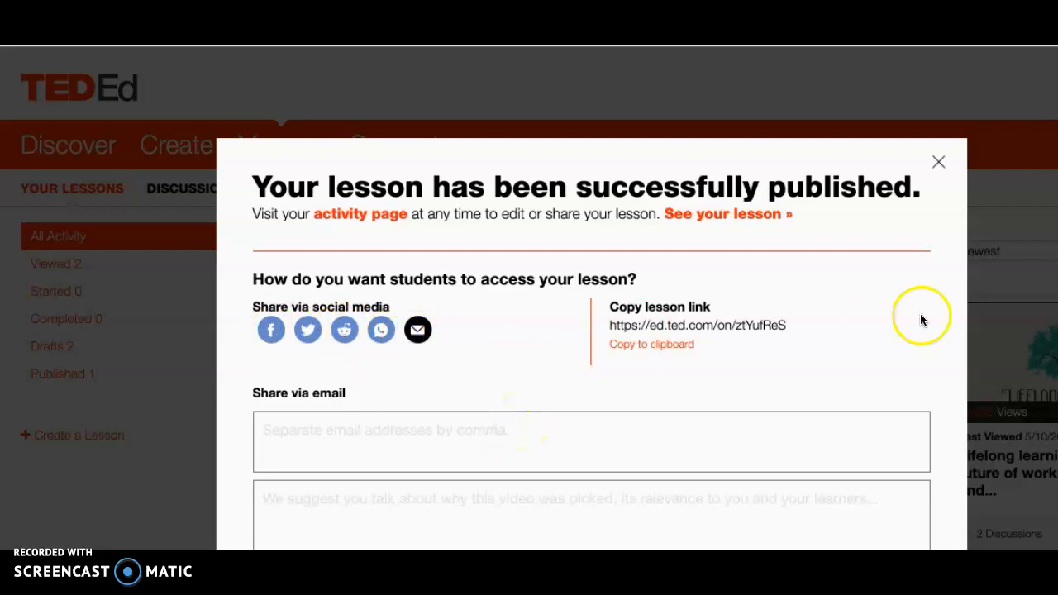
- Open the published lesson and review its Watch, Think, Dig Deeper, Discuss and And Finally sections
click(740, 213)
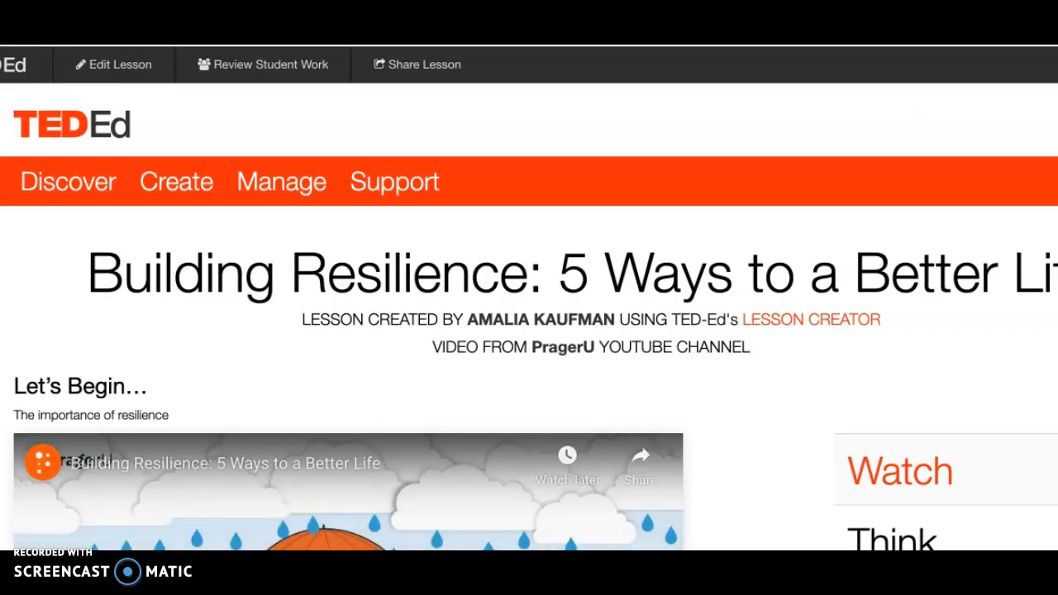
scroll(529, 297, down, 1)
scroll(528, 298, up, 1)
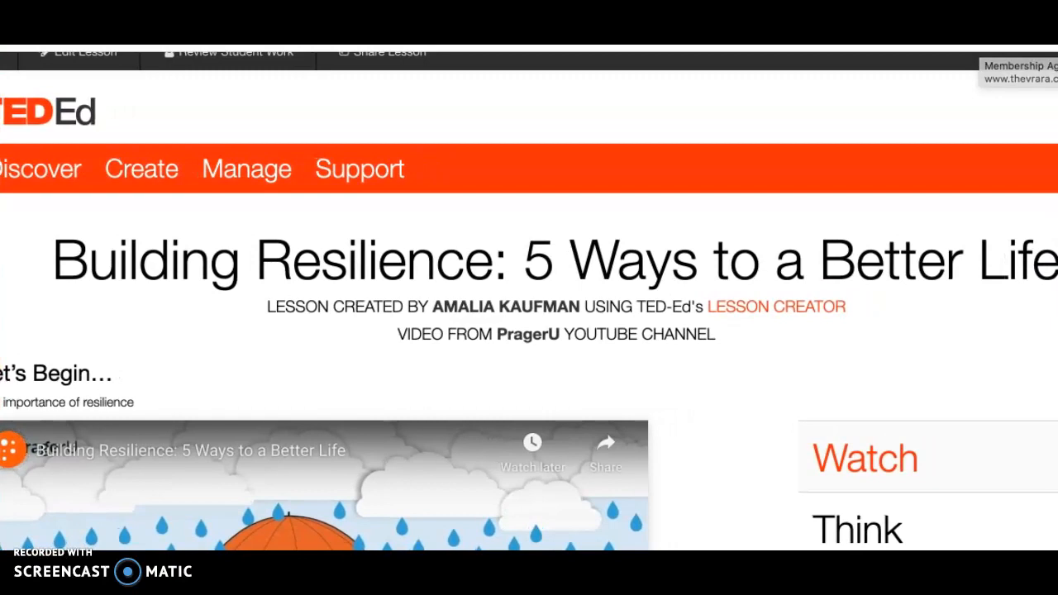
scroll(529, 330, down, 5)
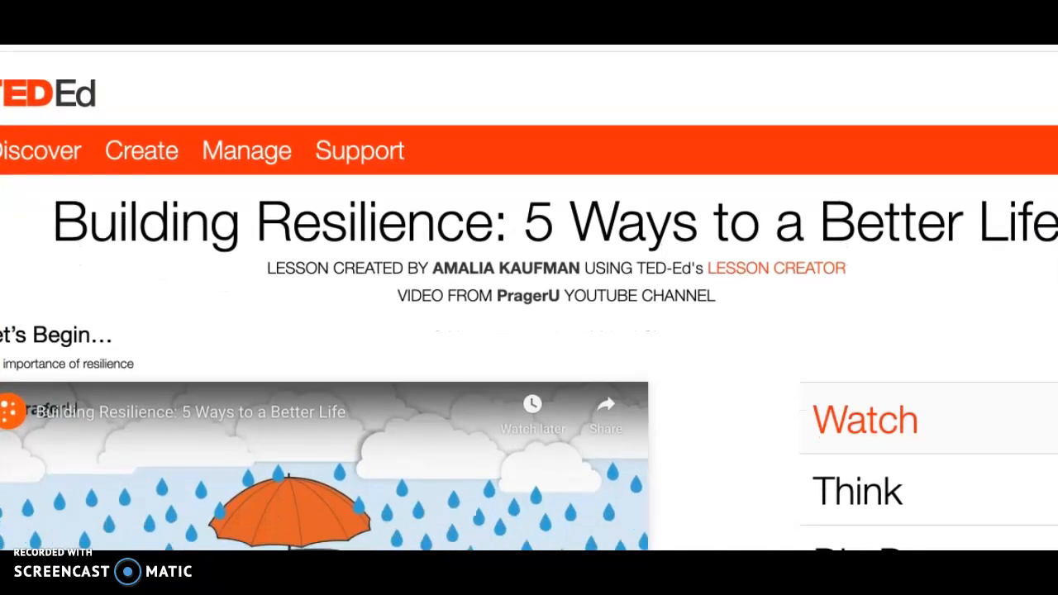
scroll(529, 330, down, 1)
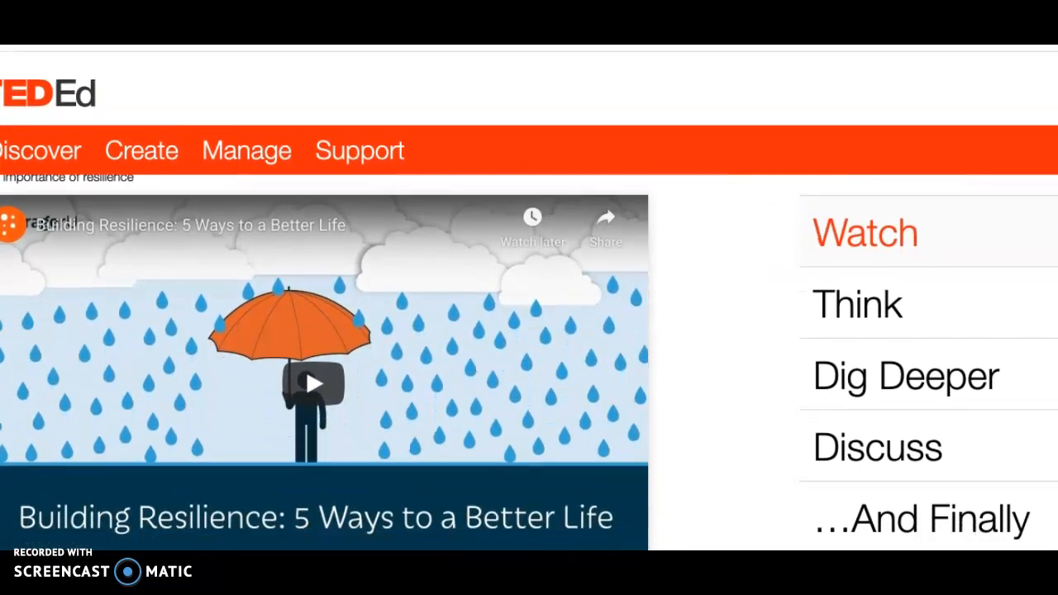
click(900, 236)
click(876, 302)
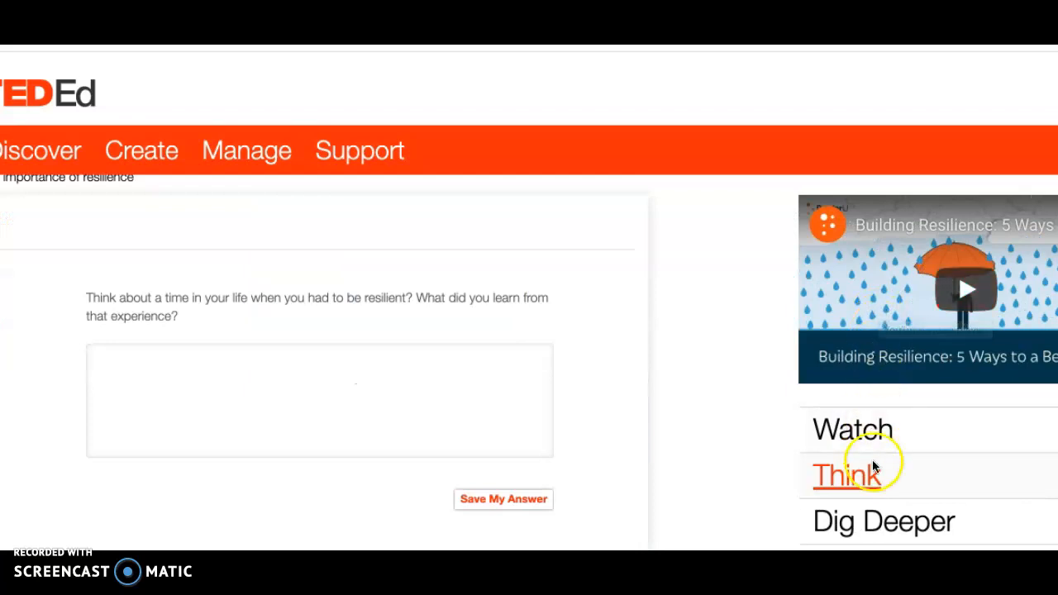
click(874, 520)
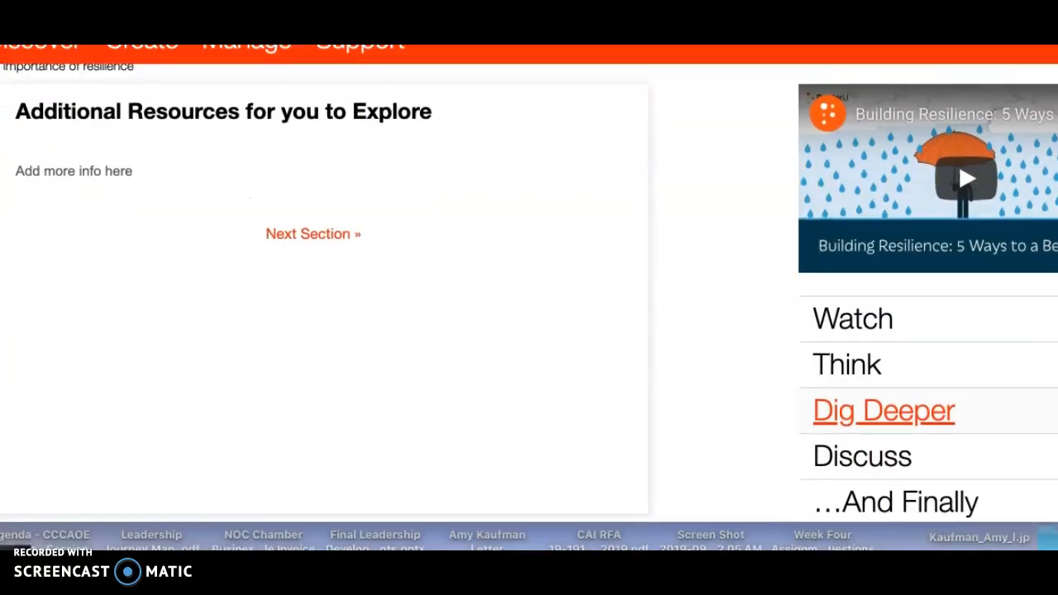
click(891, 472)
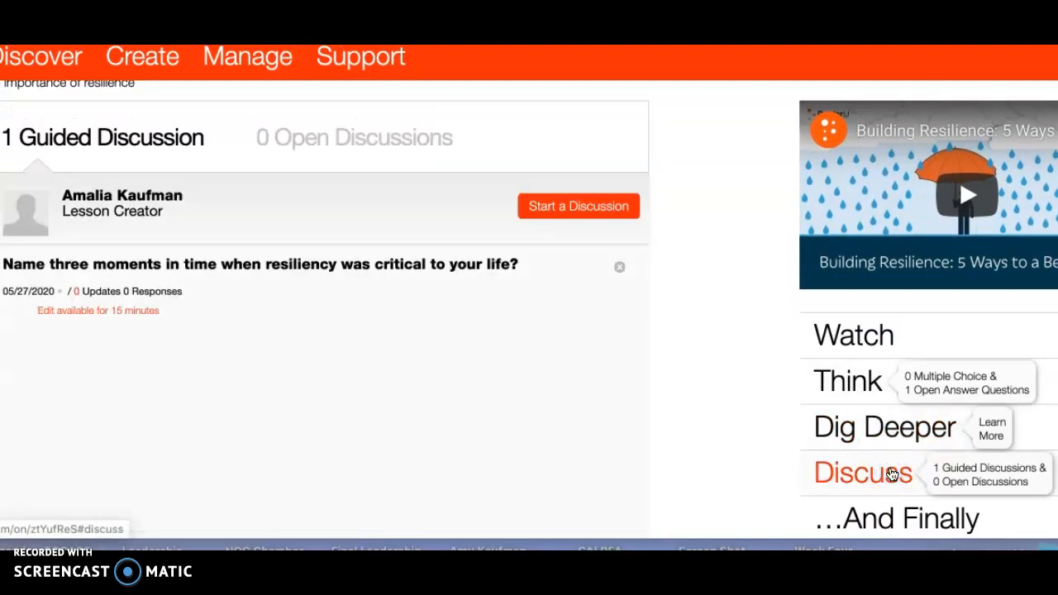
click(876, 521)
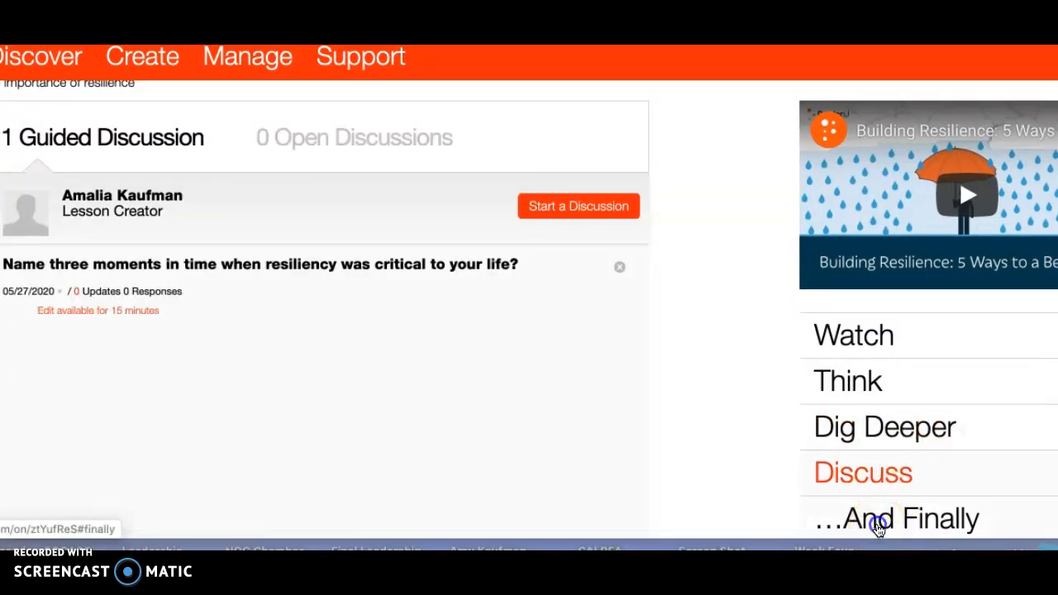